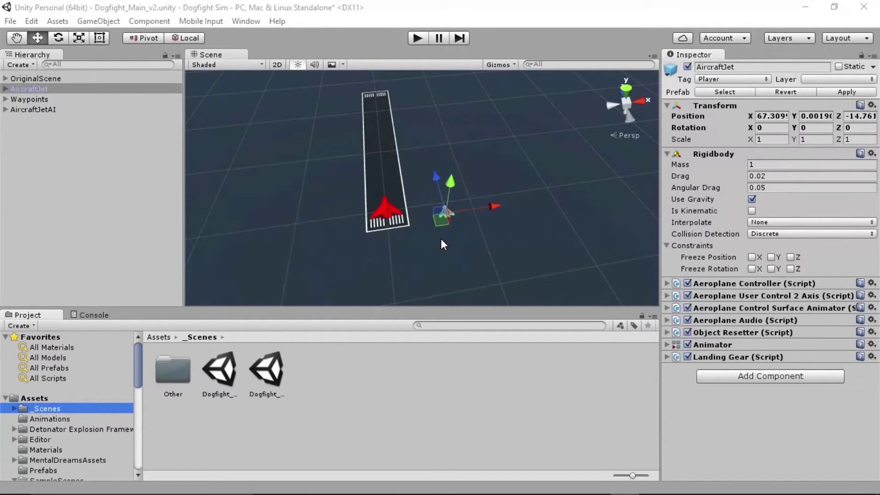
Create a new 3D Cube object from the Hierarchy's context menu
alt+drag(507, 241, 338, 126)
scroll(366, 212, down, 2)
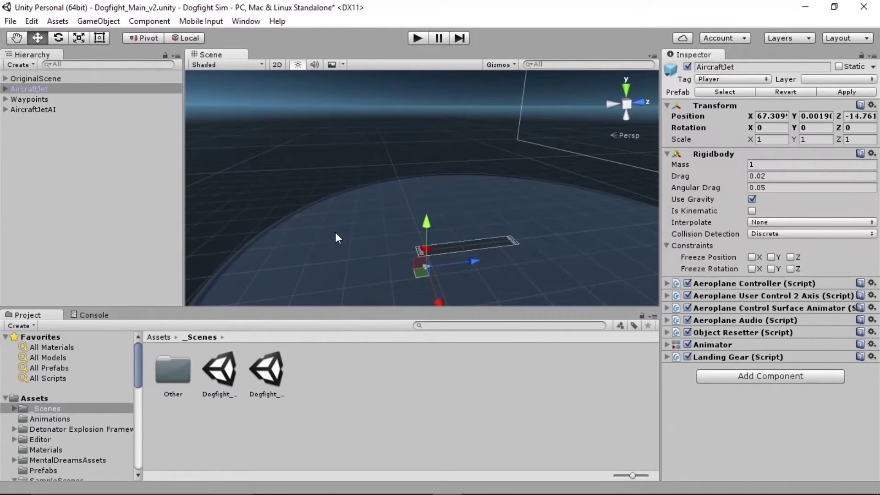
alt+drag(340, 264, 393, 220)
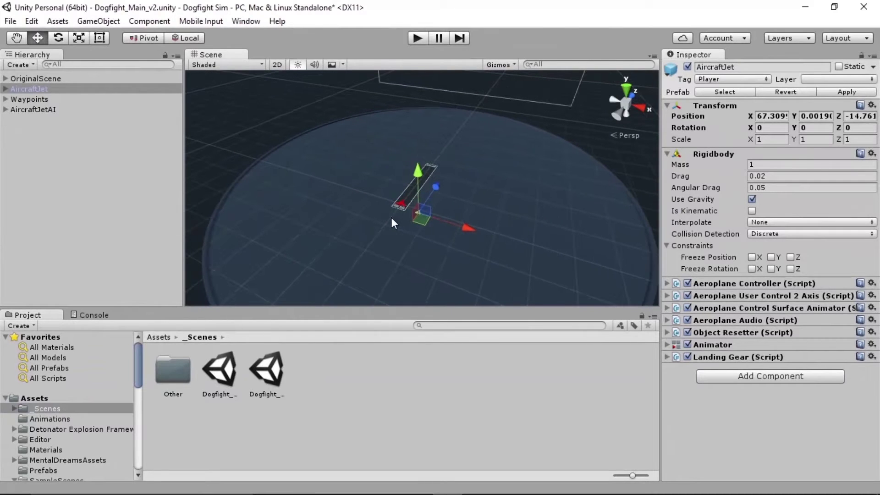
alt+drag(356, 215, 436, 197)
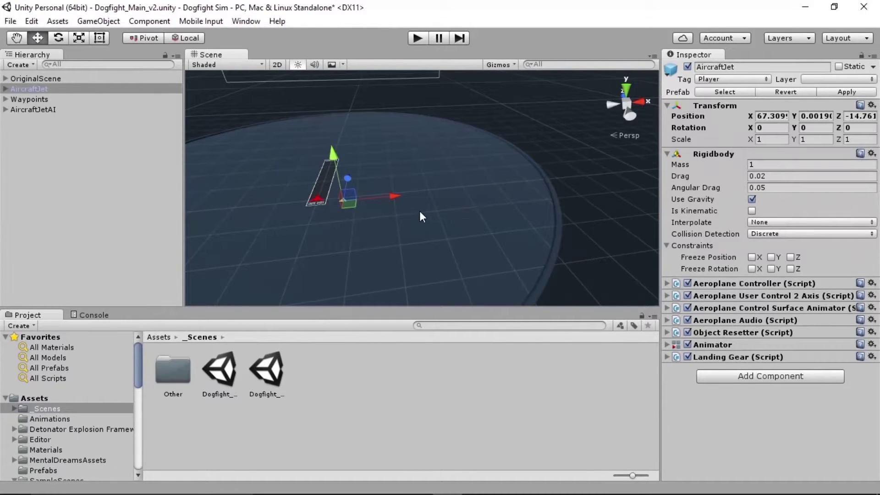
click(33, 129)
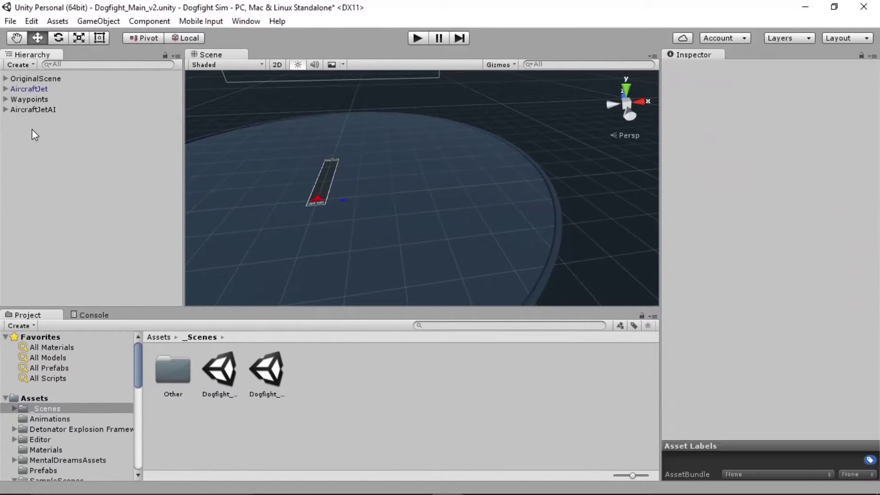
right_click(31, 128)
mouse_move(87, 246)
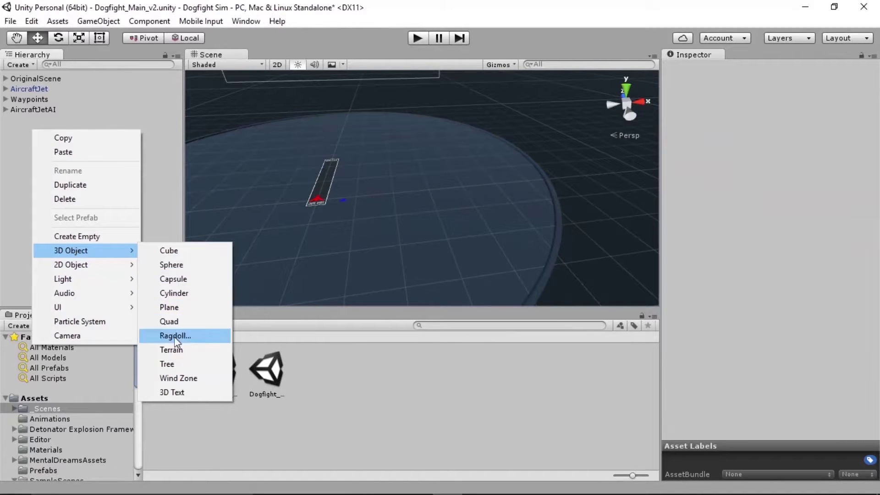
click(174, 253)
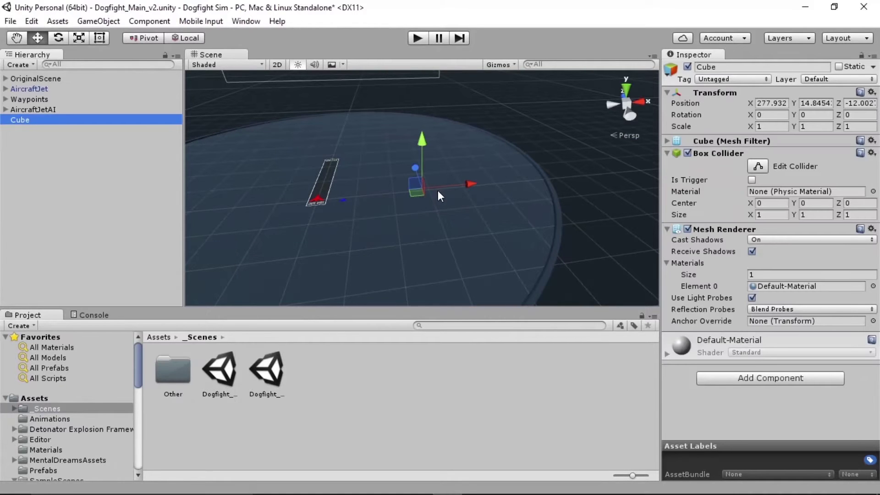
click(418, 140)
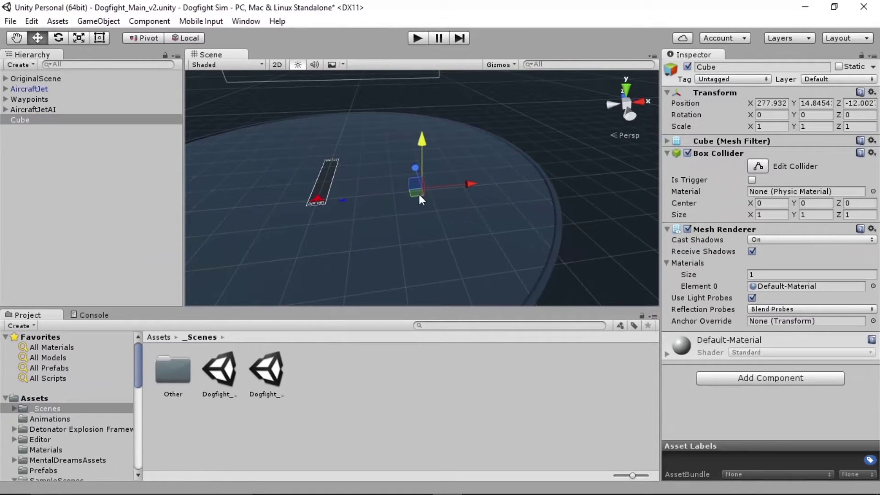
Set the Cube's Transform position to 0, 0, 0 at the world origin
click(764, 103)
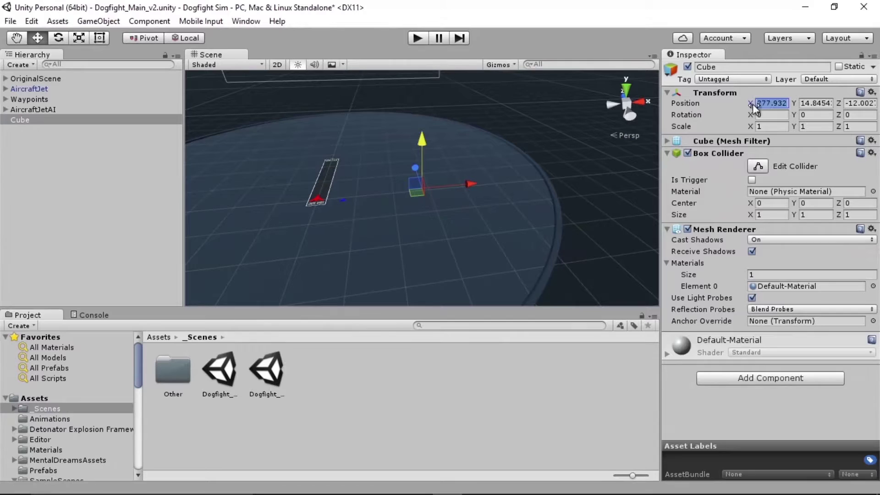
text(0)
key(Tab)
text(0)
key(Tab)
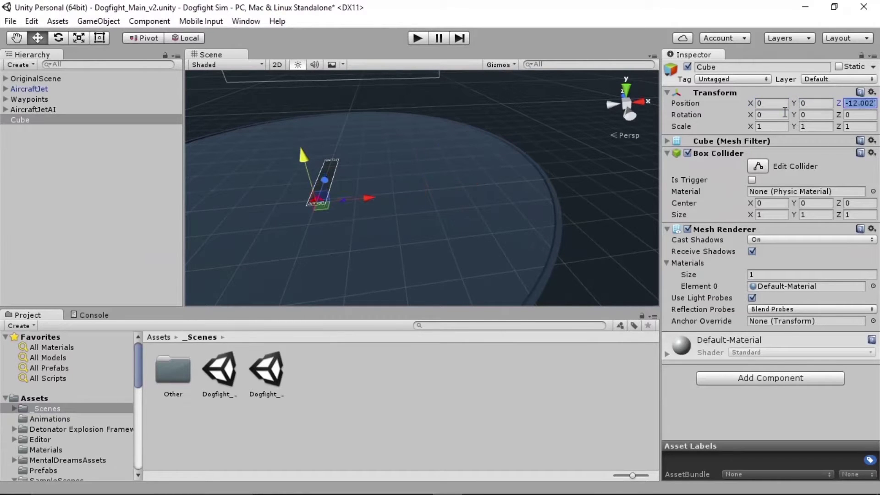
text(0)
click(302, 147)
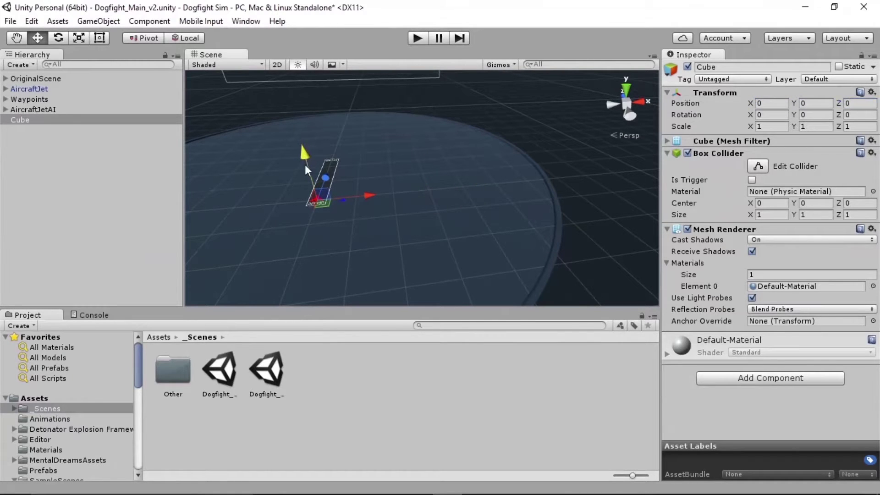
key(f)
scroll(518, 139, down, 10)
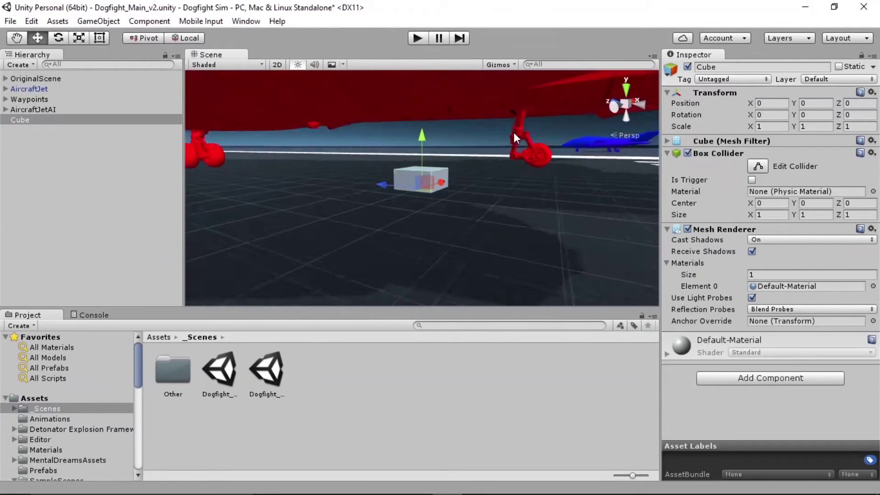
scroll(515, 129, down, 3)
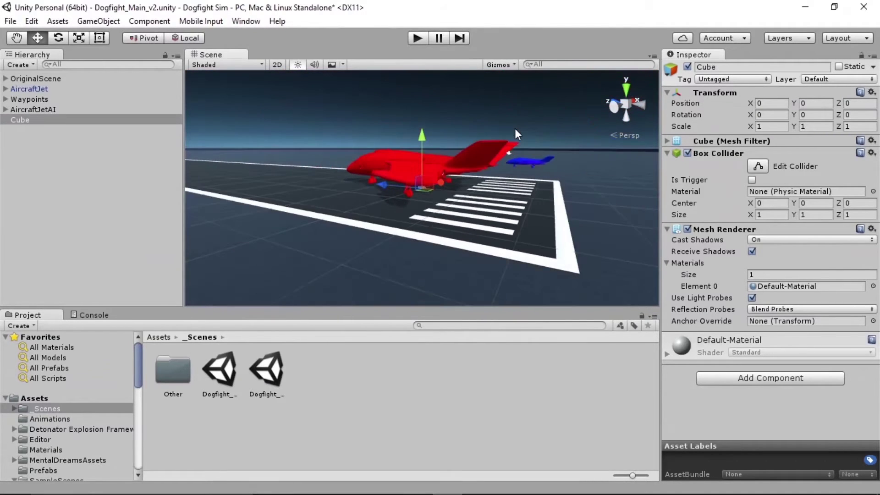
alt+drag(515, 129, 383, 176)
scroll(386, 170, down, 15)
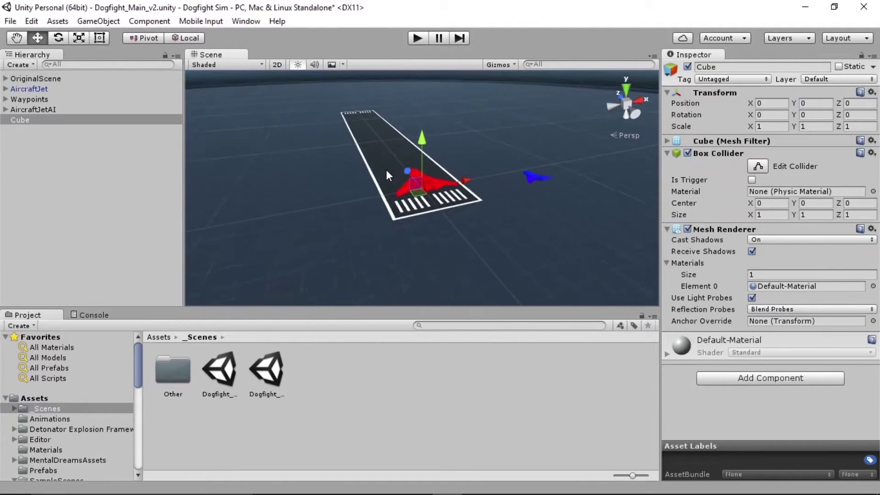
scroll(446, 188, down, 5)
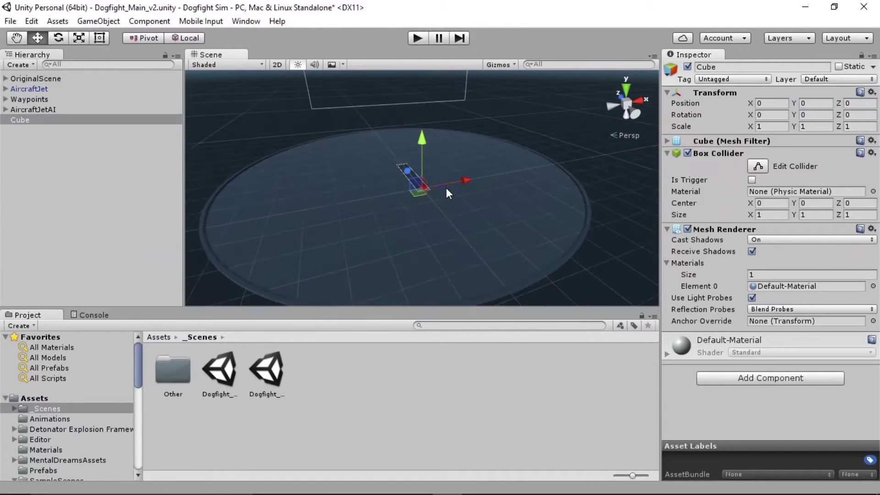
alt+drag(446, 188, 409, 153)
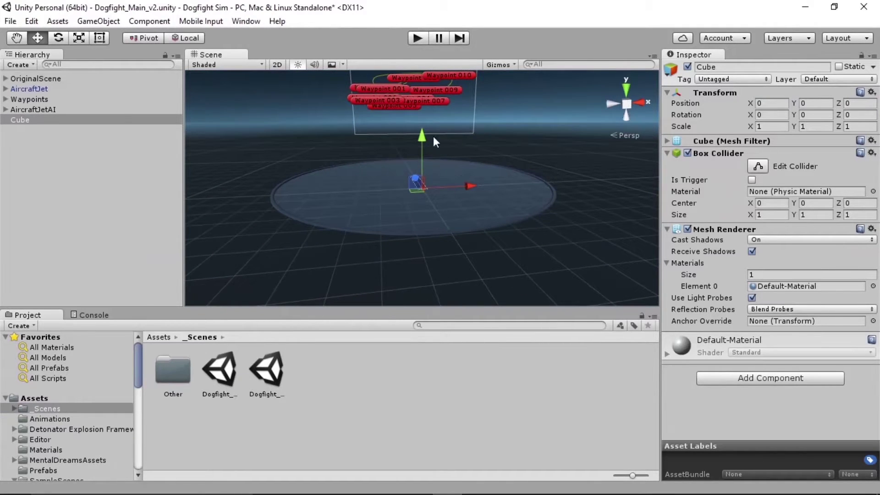
Set the Cube's X and Z scale to 100000, keeping Y at 1
click(847, 103)
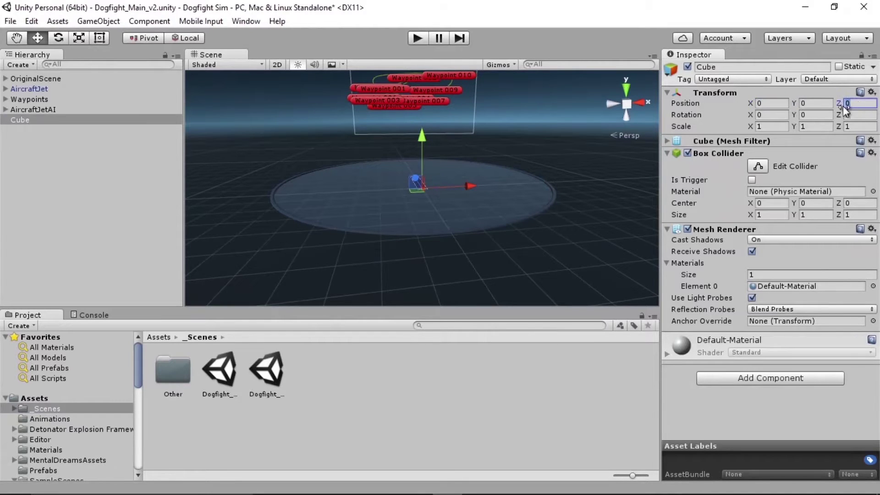
click(767, 127)
text(100000)
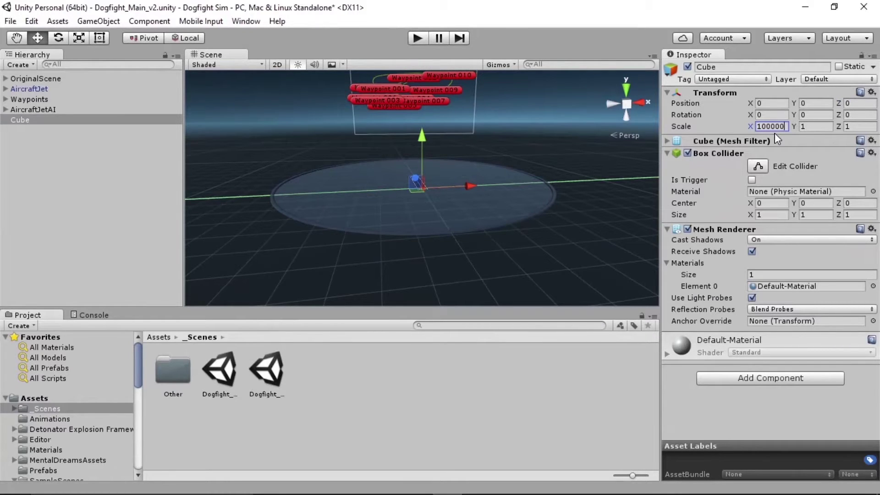
key(Tab)
key(Tab)
text(1000)
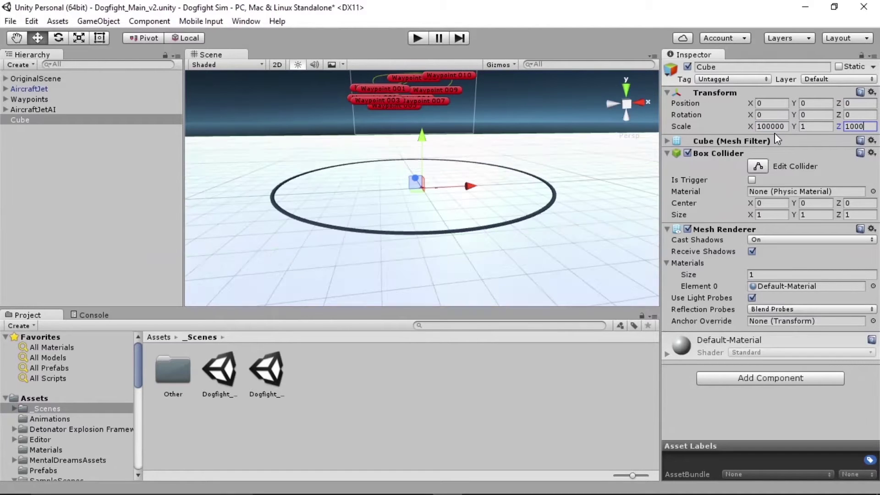
text(00)
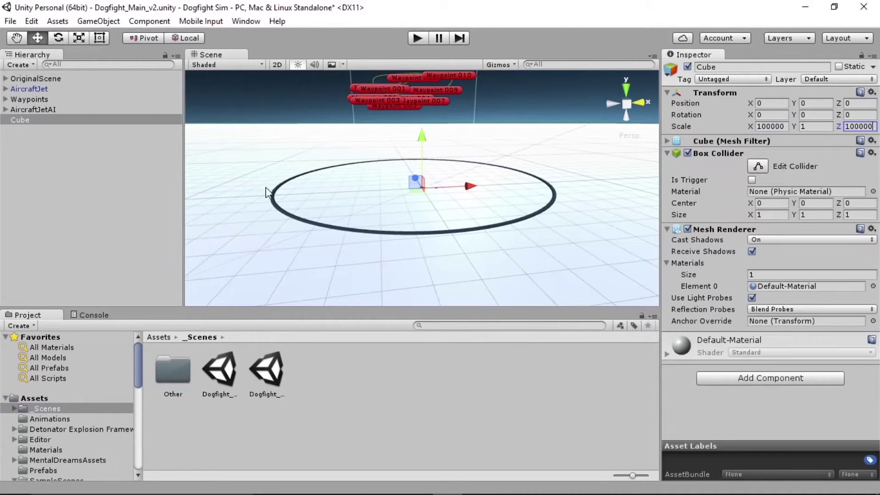
alt+drag(259, 158, 483, 235)
alt+drag(491, 157, 594, 199)
alt+drag(542, 263, 499, 229)
alt+drag(456, 119, 505, 214)
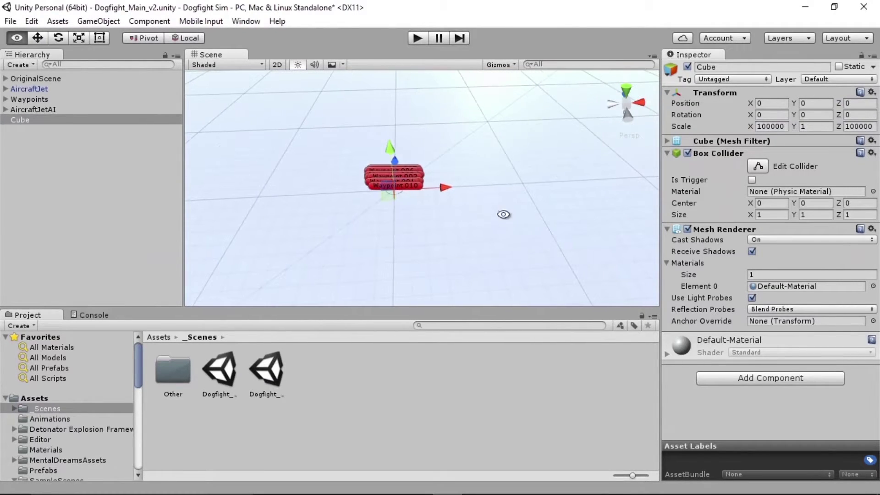
Search the assets for 'grass' and apply the GrassHillAlbedo material to the cube
click(711, 346)
scroll(715, 284, down, 3)
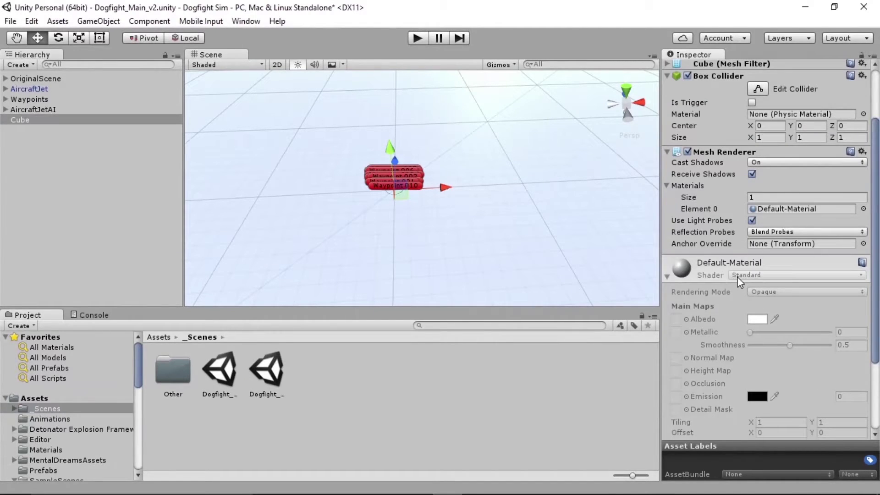
scroll(737, 276, down, 4)
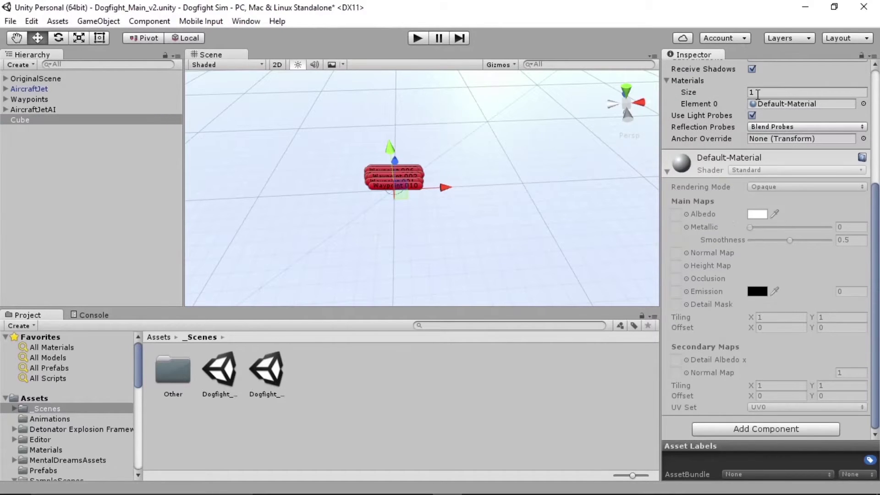
click(505, 325)
text(gra)
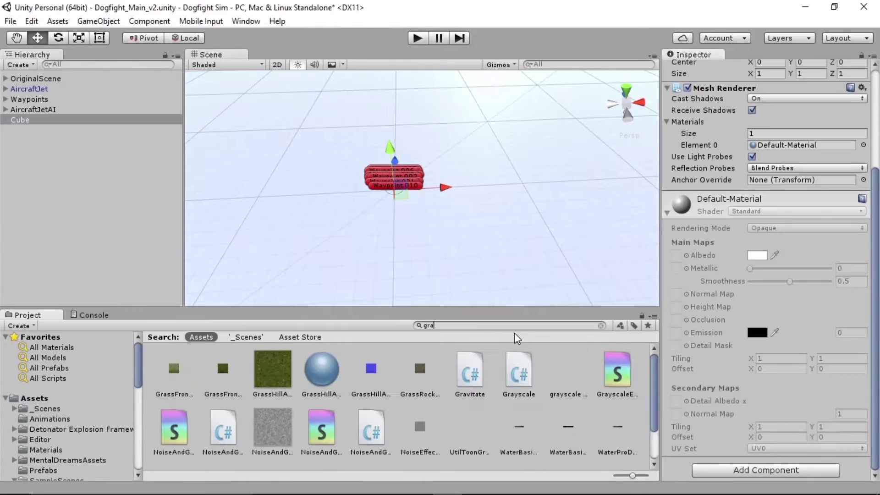
text(ss)
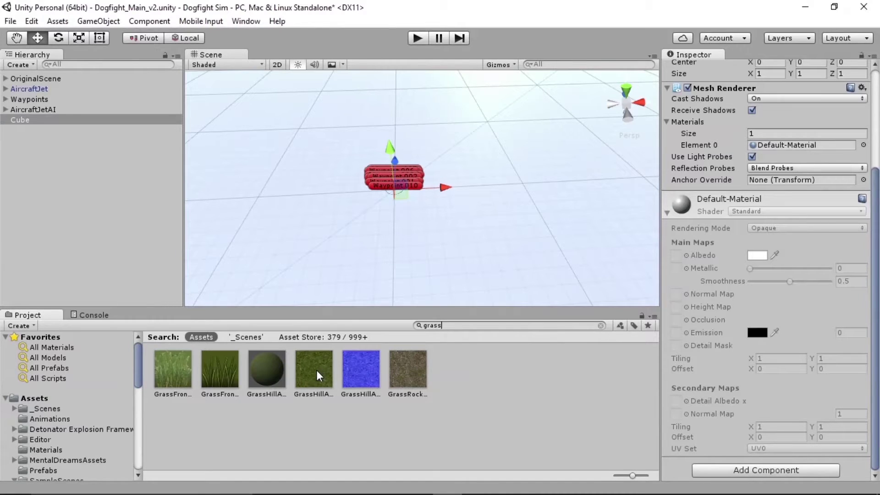
drag(316, 370, 319, 265)
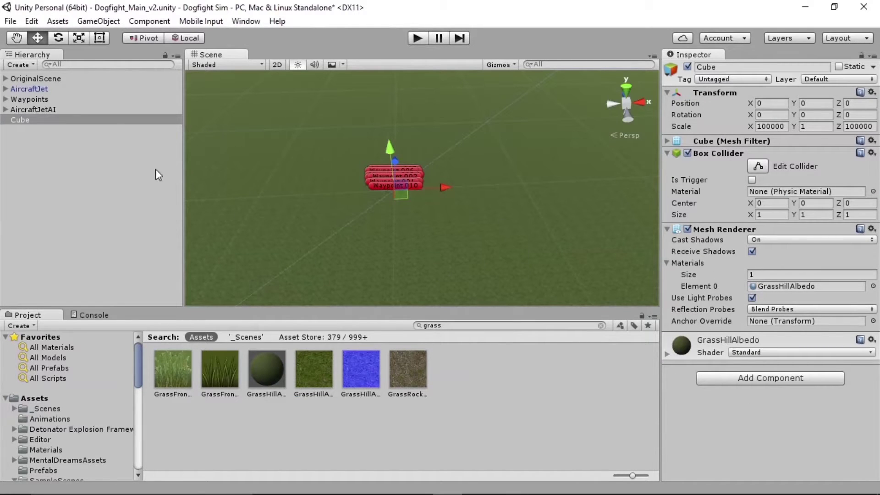
Rename the Cube object to 'Ground'
click(25, 120)
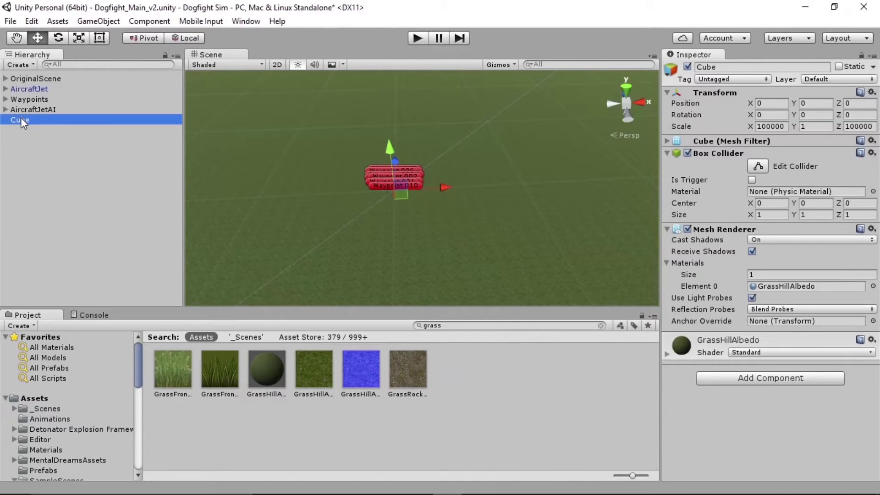
click(24, 121)
text(Grou)
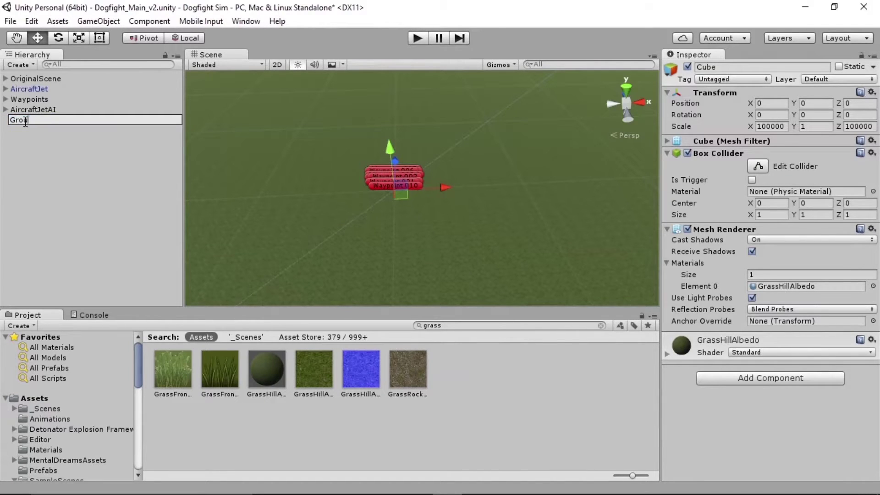
text(nd)
key(Return)
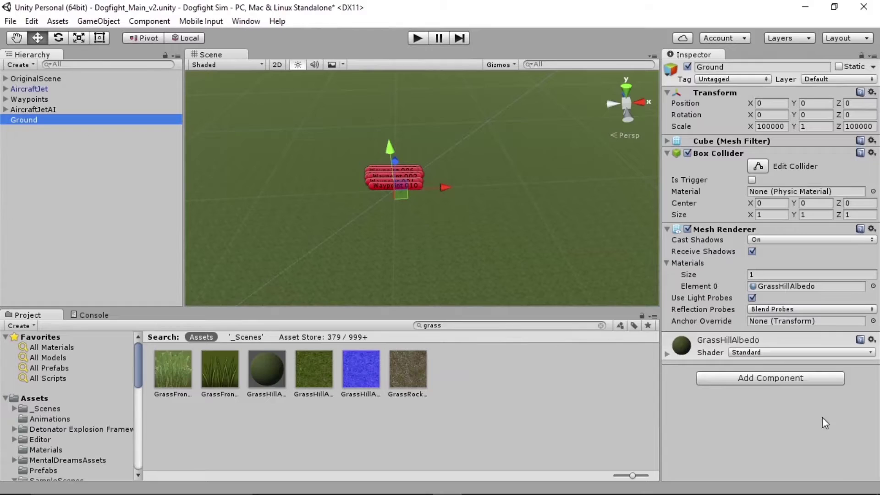
click(706, 341)
scroll(738, 315, down, 5)
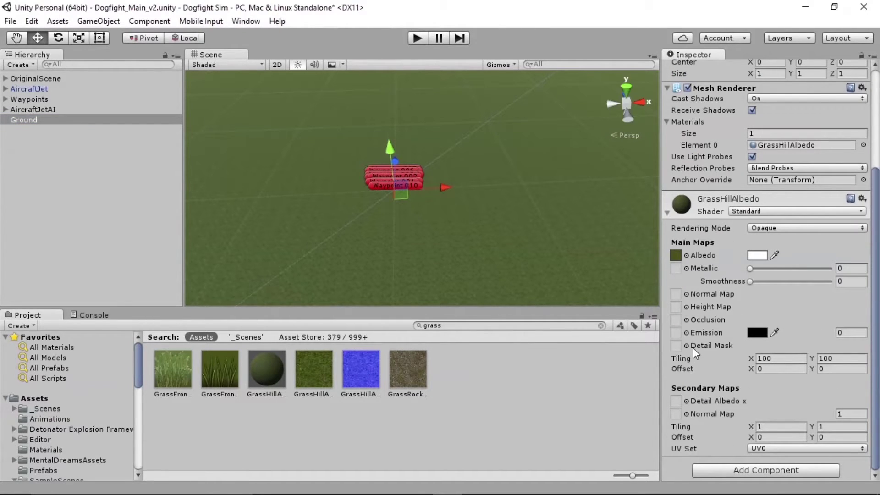
click(792, 358)
click(848, 355)
scroll(412, 206, up, 3)
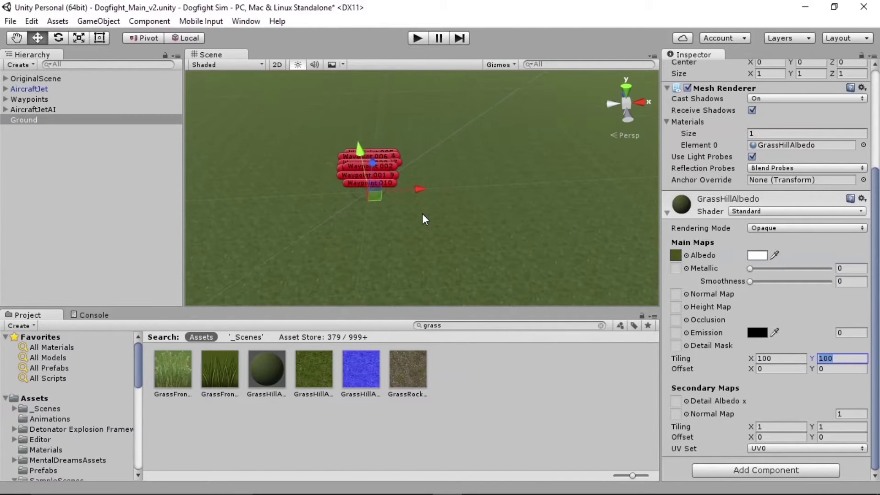
scroll(422, 213, up, 5)
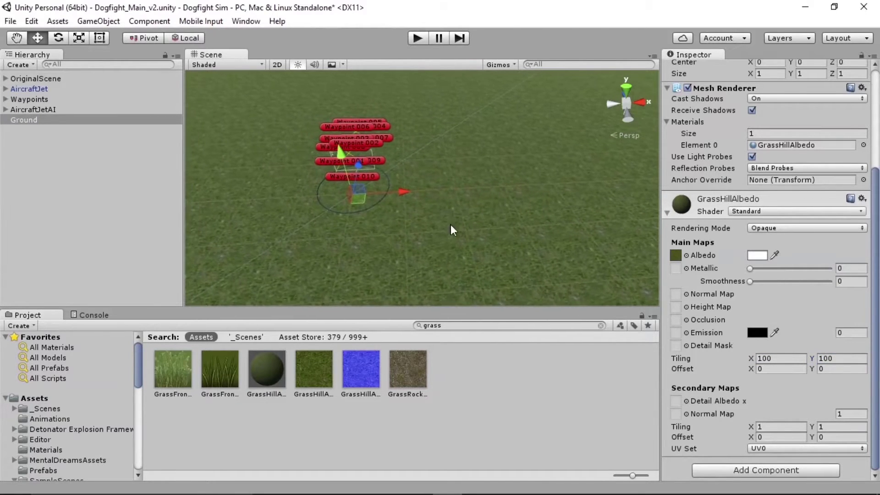
scroll(412, 188, down, 3)
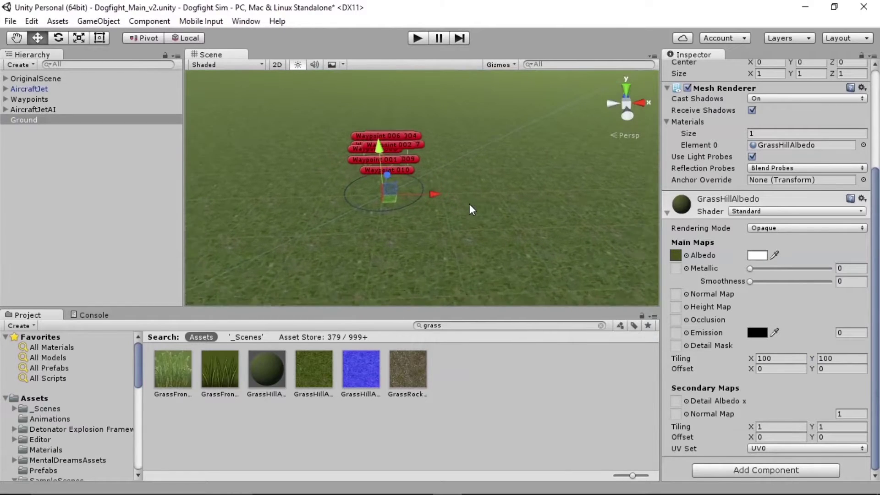
scroll(471, 208, up, 1)
click(781, 357)
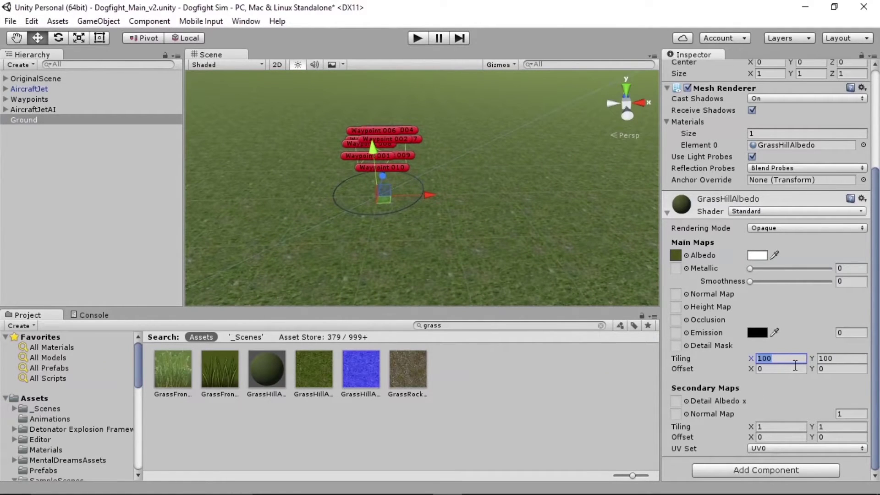
text(1)
key(Tab)
text(1)
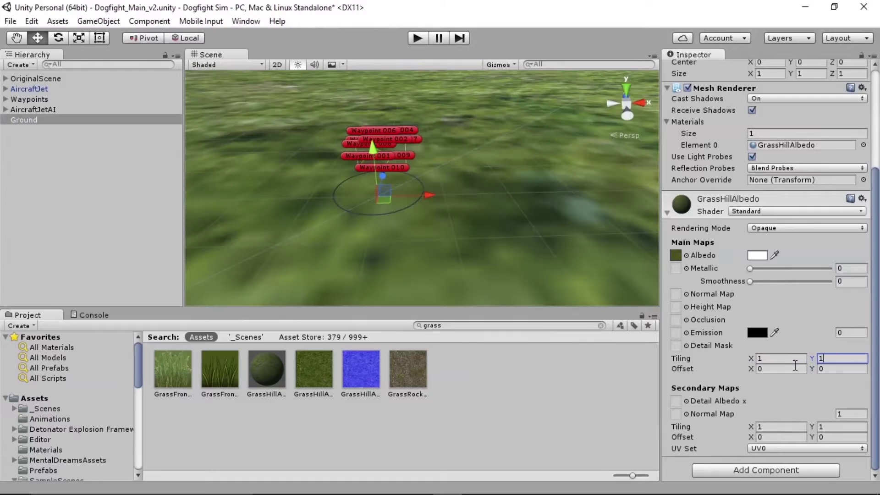
key(shift+Tab)
text(100)
key(Tab)
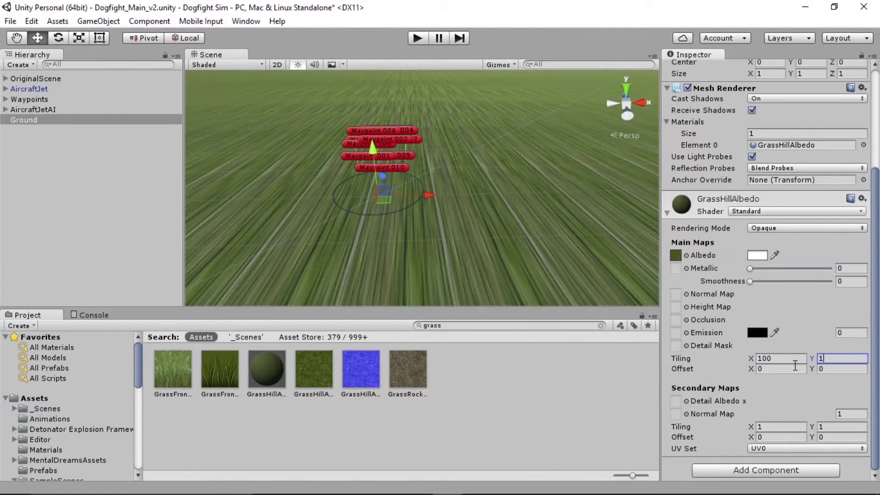
text(00)
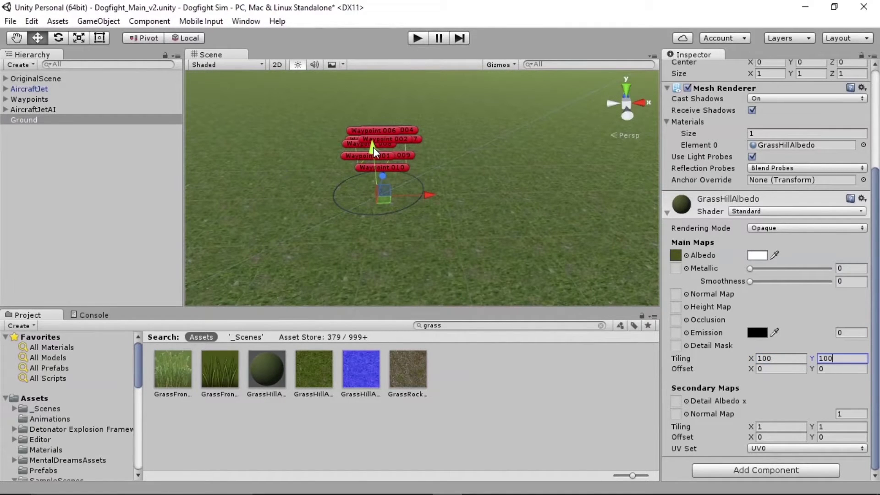
scroll(369, 205, up, 4)
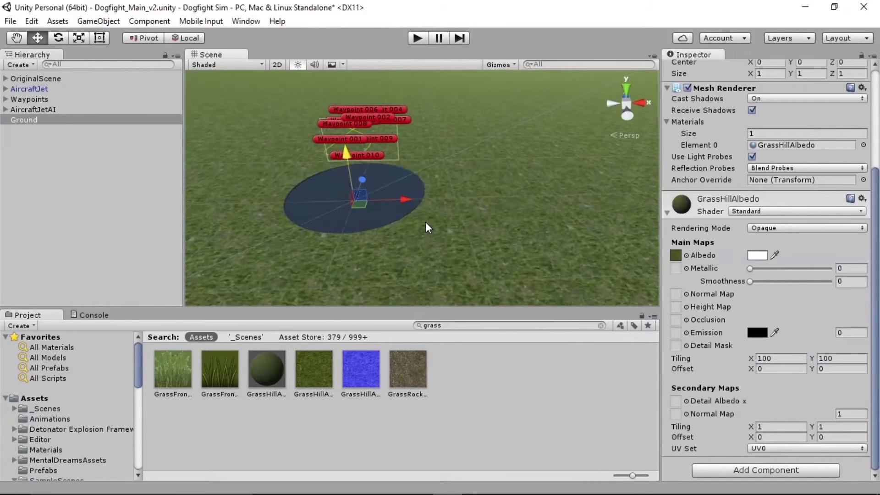
scroll(364, 204, down, 5)
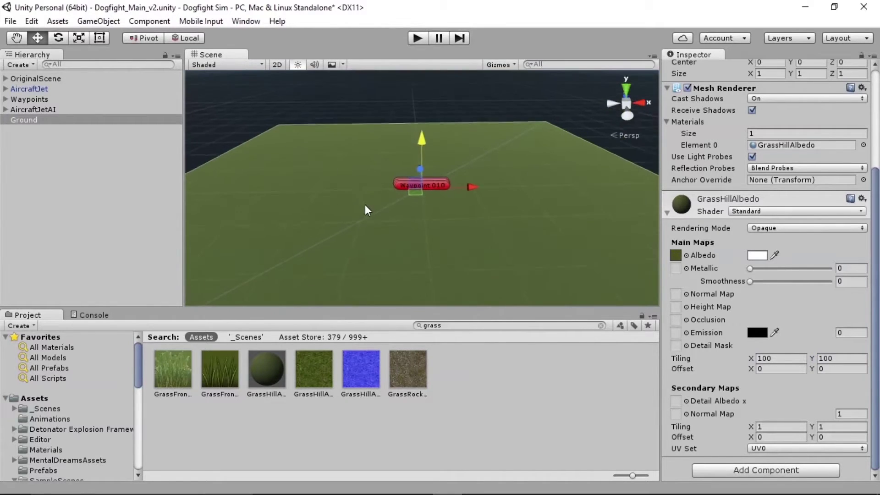
scroll(414, 200, up, 4)
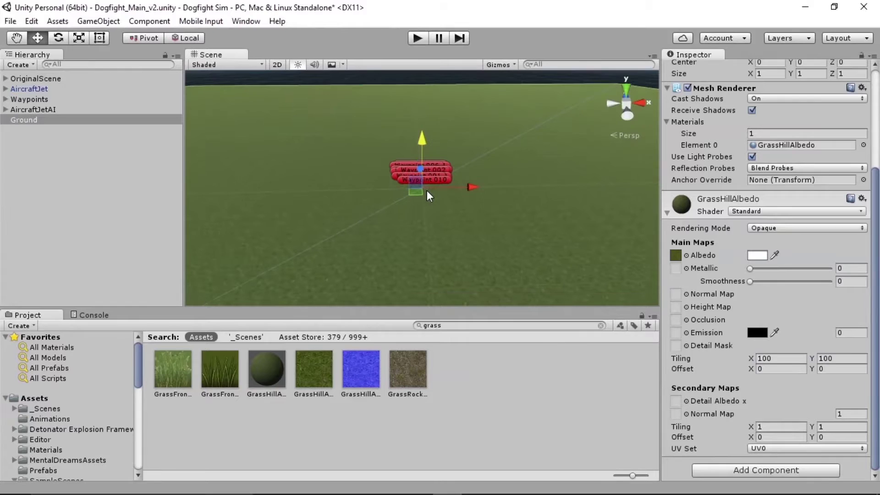
Move the Ground slab down to Y -3.5 so the runway sits above the grass
click(48, 109)
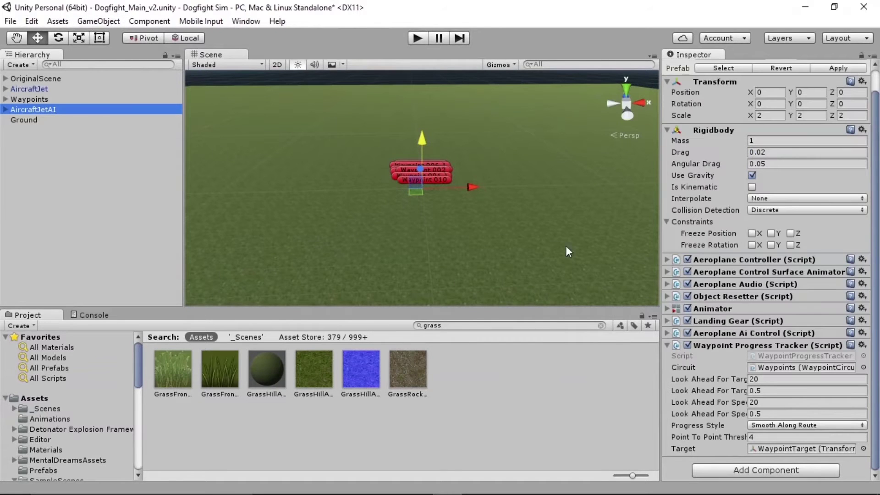
scroll(436, 197, up, 5)
alt+drag(472, 206, 440, 220)
drag(417, 159, 419, 178)
click(24, 120)
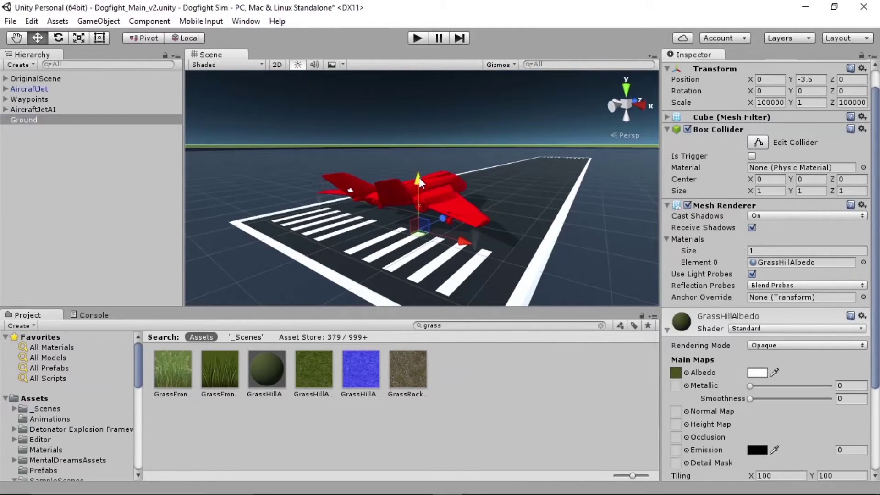
scroll(466, 147, down, 10)
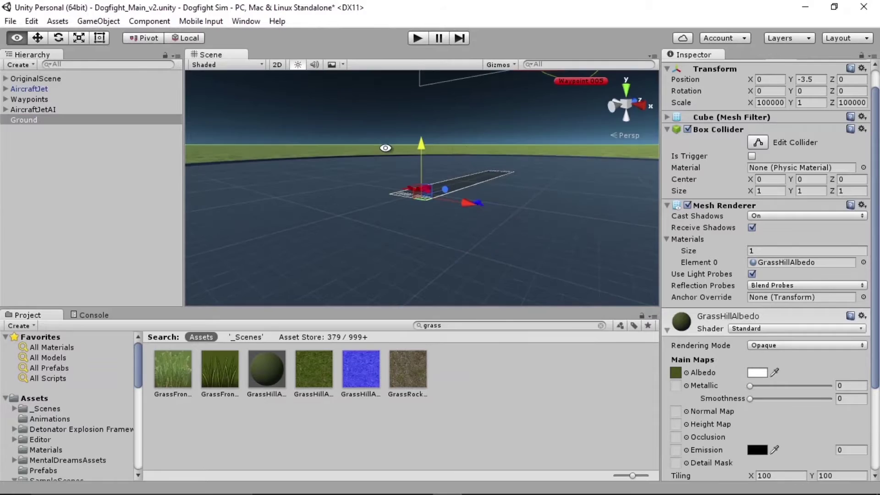
alt+drag(385, 147, 199, 176)
scroll(538, 188, down, 3)
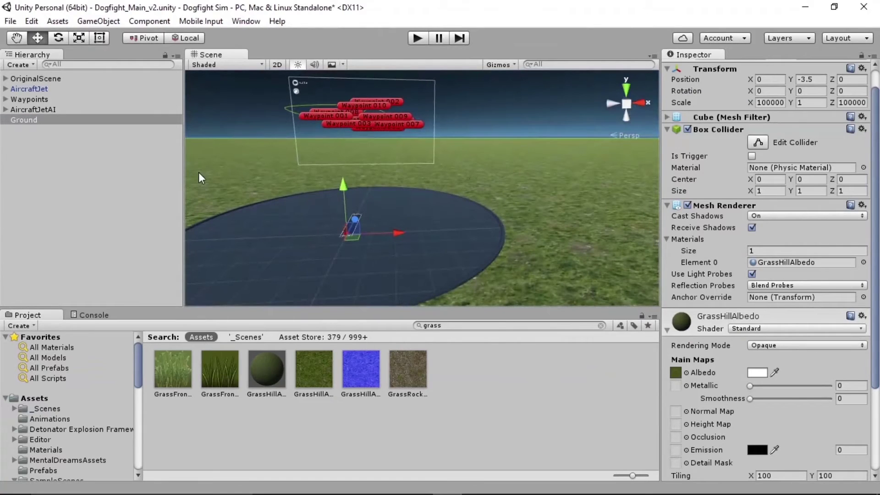
Filter the Hierarchy by 'camera' and select the MainCamera under JetCameraRig
click(20, 87)
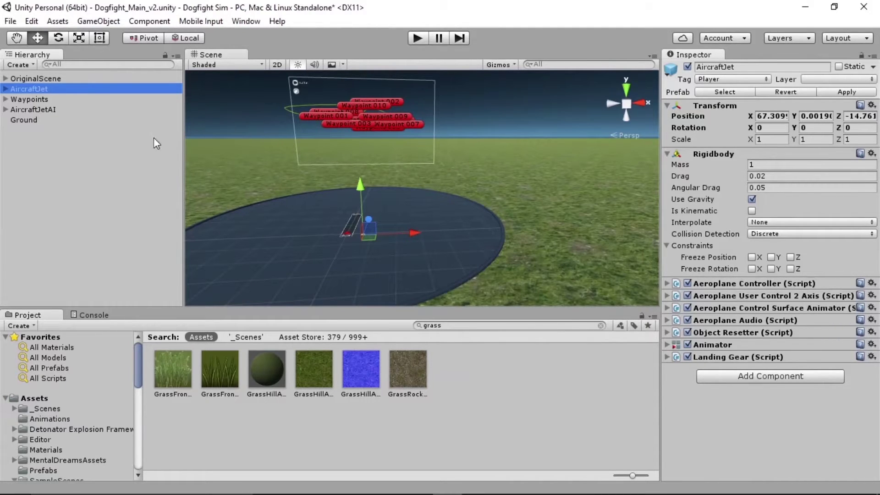
click(97, 64)
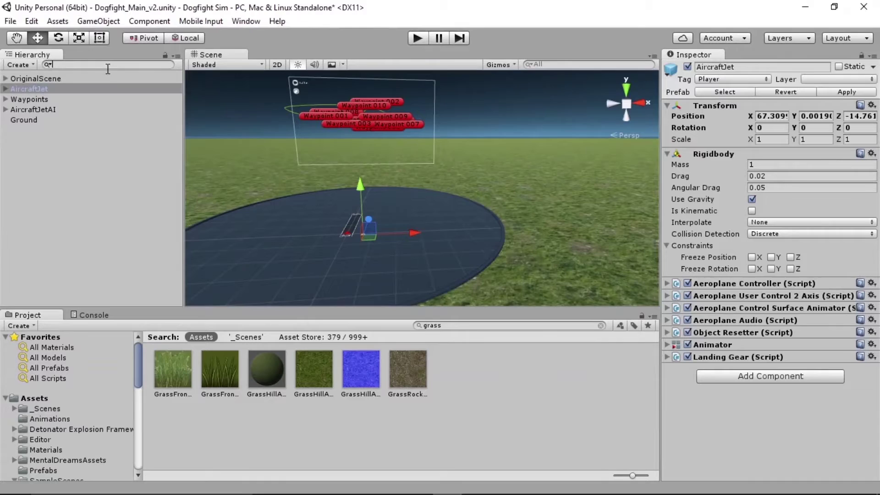
text(camera)
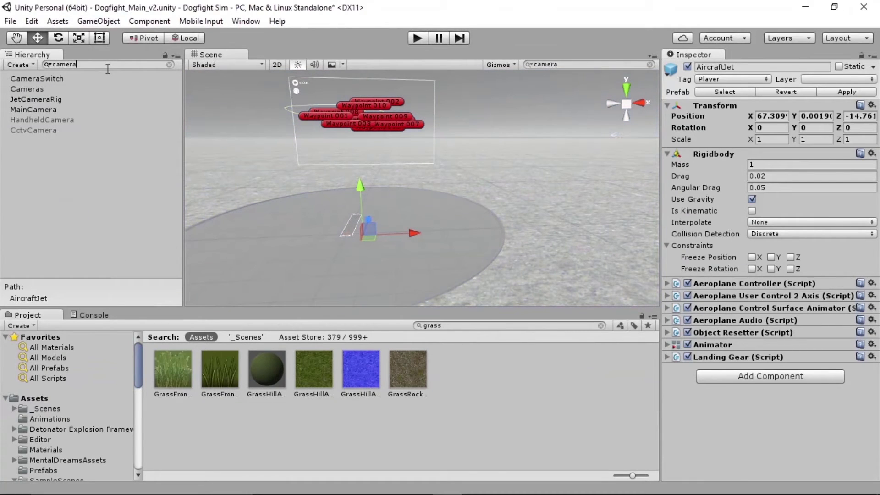
click(27, 99)
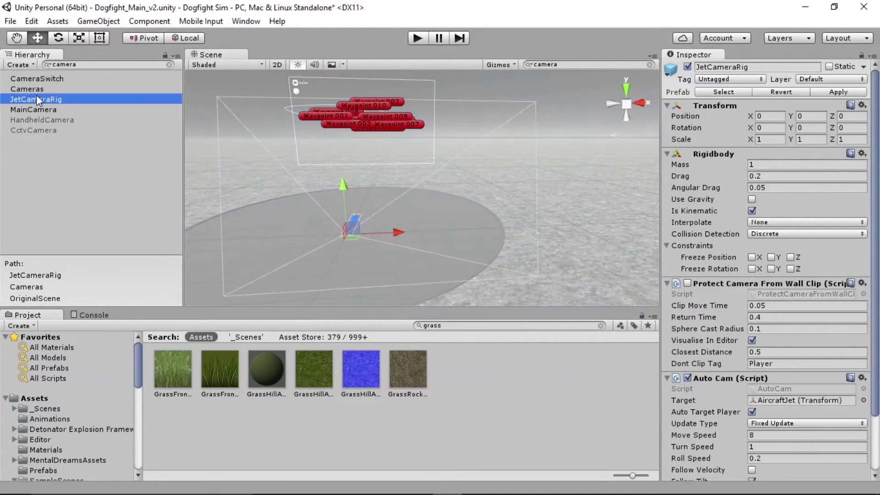
click(29, 109)
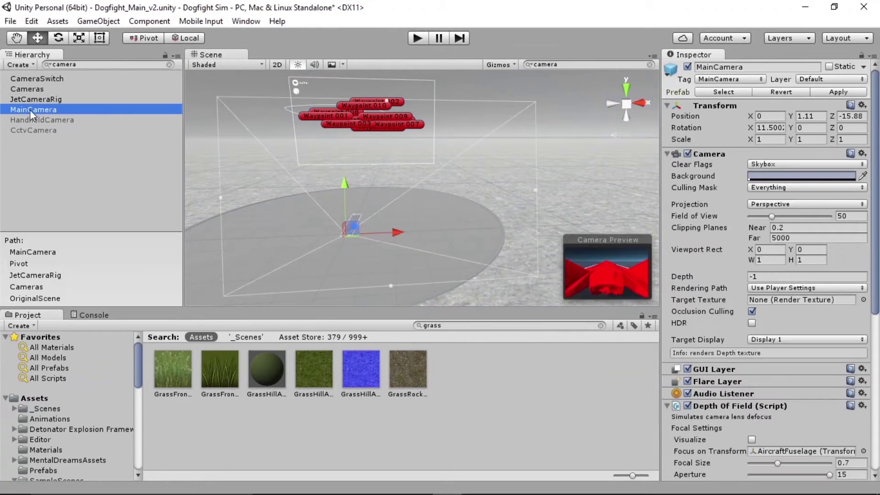
click(170, 65)
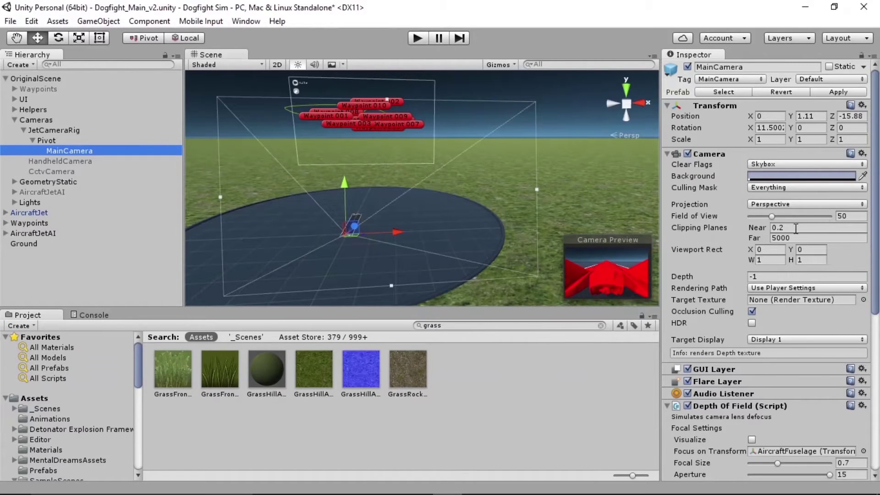
Preview the Game view and inspect the MainCamera's far clipping plane of 5000
alt+drag(504, 188, 340, 190)
scroll(386, 195, down, 10)
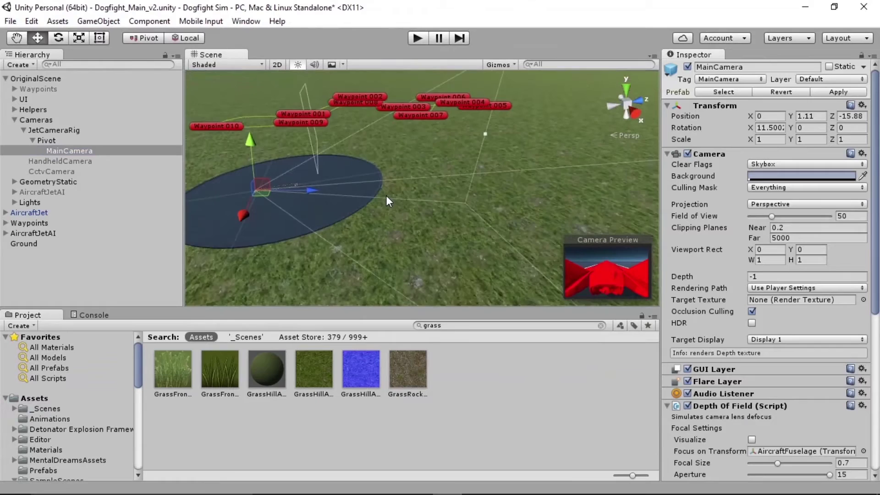
alt+drag(485, 209, 573, 236)
middle_drag(596, 190, 559, 198)
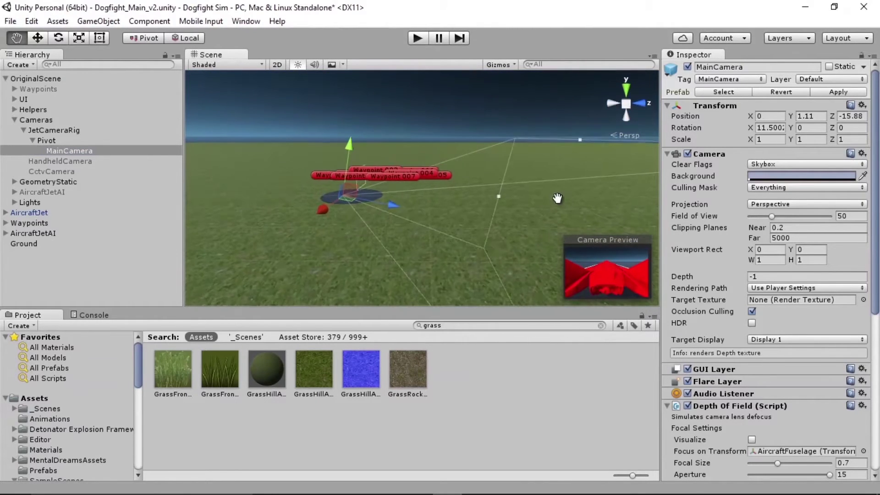
key(ctrl+2)
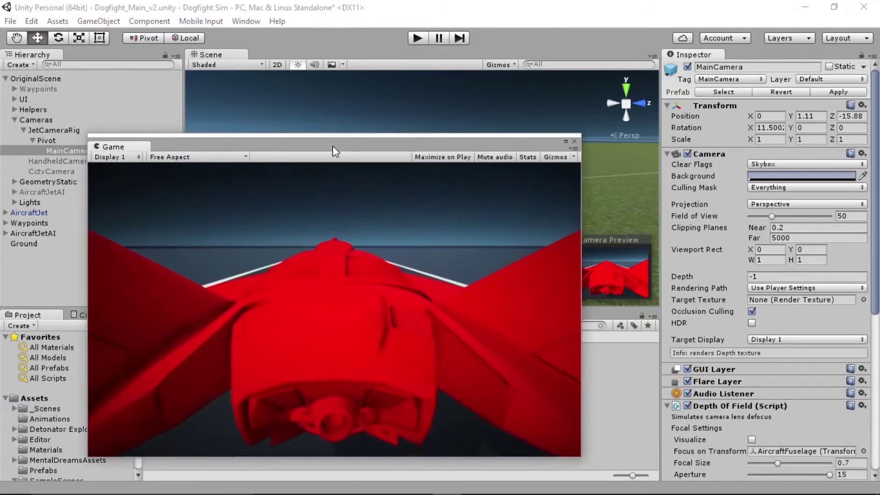
drag(311, 136, 501, 205)
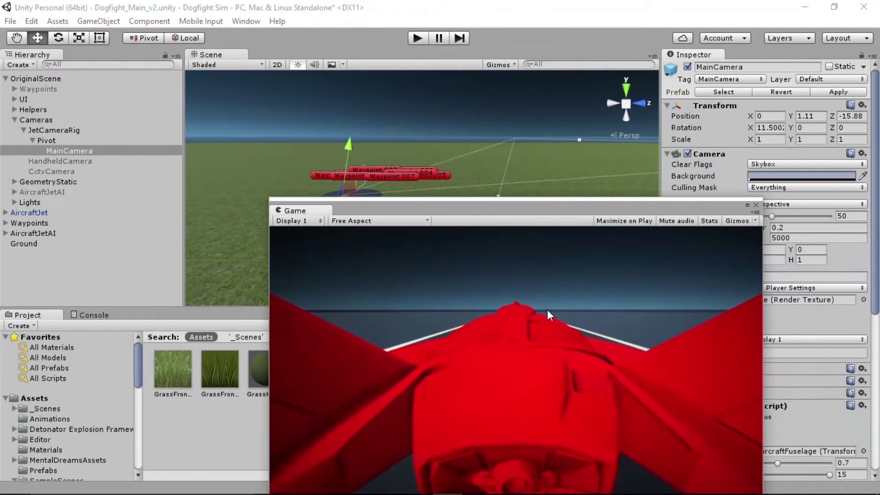
click(513, 202)
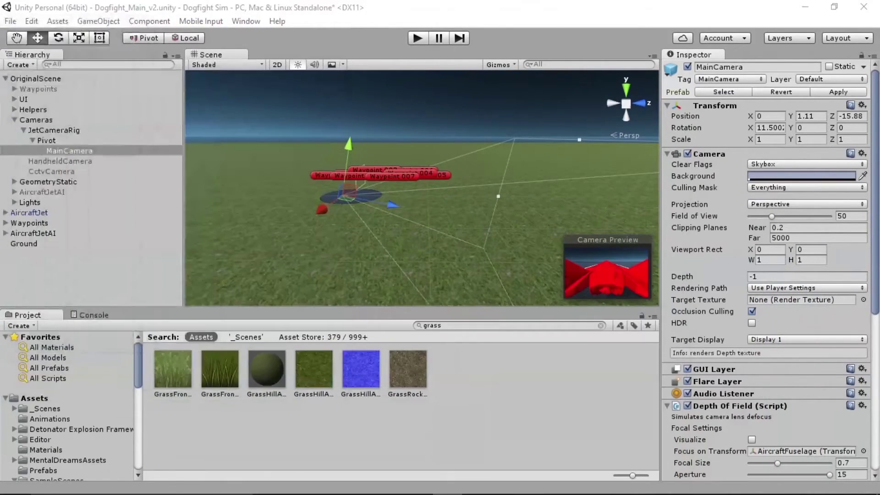
click(802, 238)
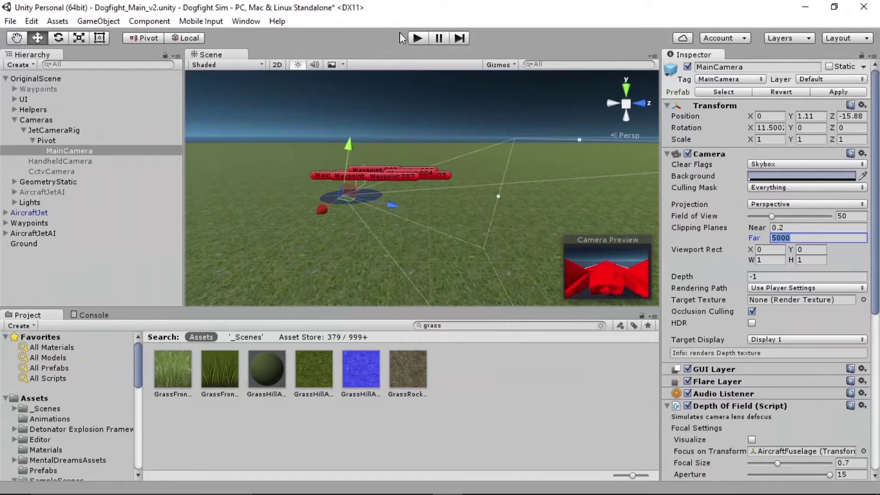
Play the game, center the Game view, pause, and select the Far clipping value
click(417, 38)
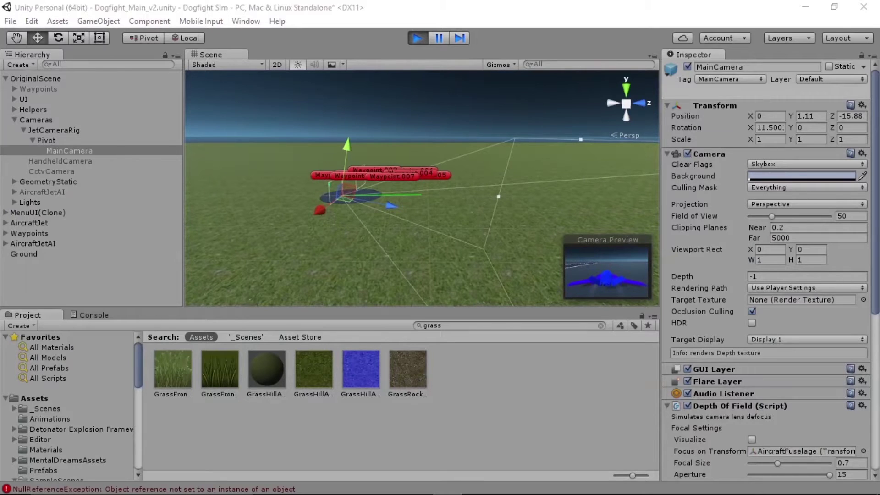
drag(1, 56, 444, 135)
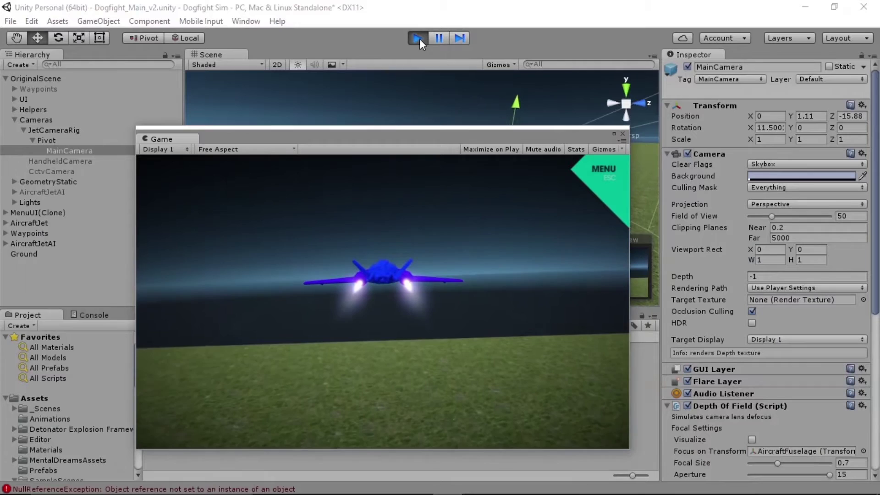
click(438, 38)
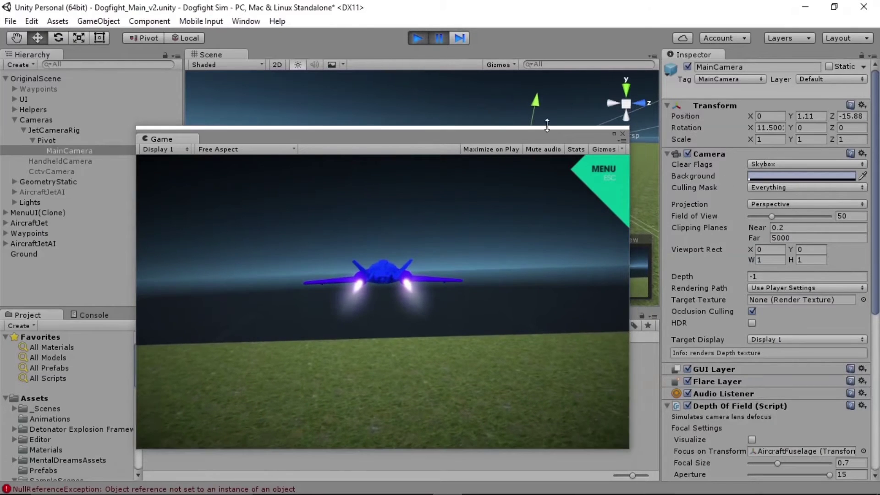
click(795, 233)
key(Home)
Set the far clipping distance to 10000 and briefly resume the game to view it
text(10000)
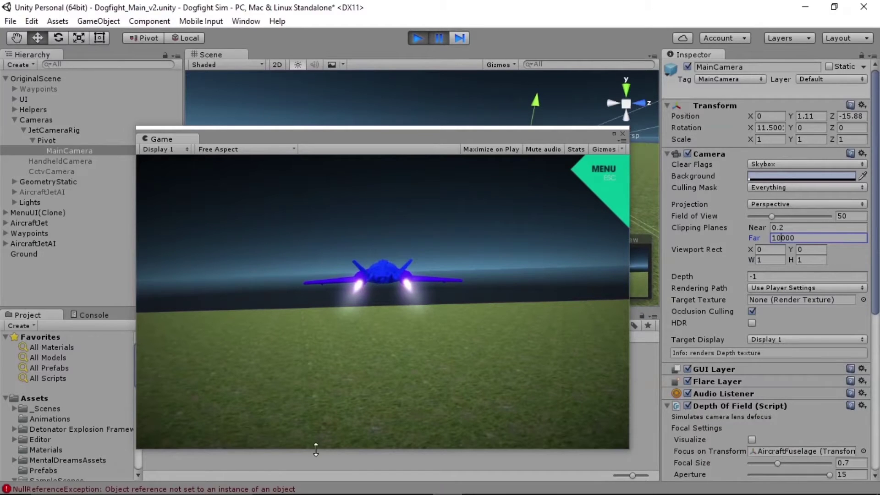
click(438, 38)
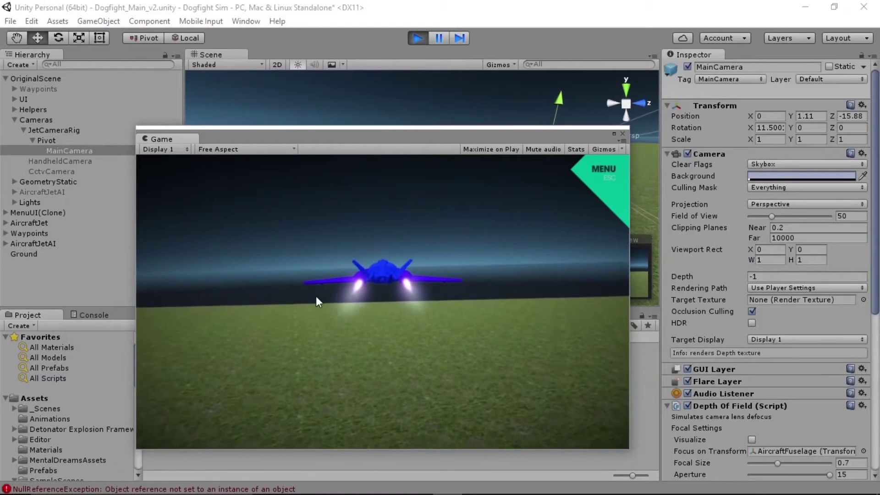
click(439, 39)
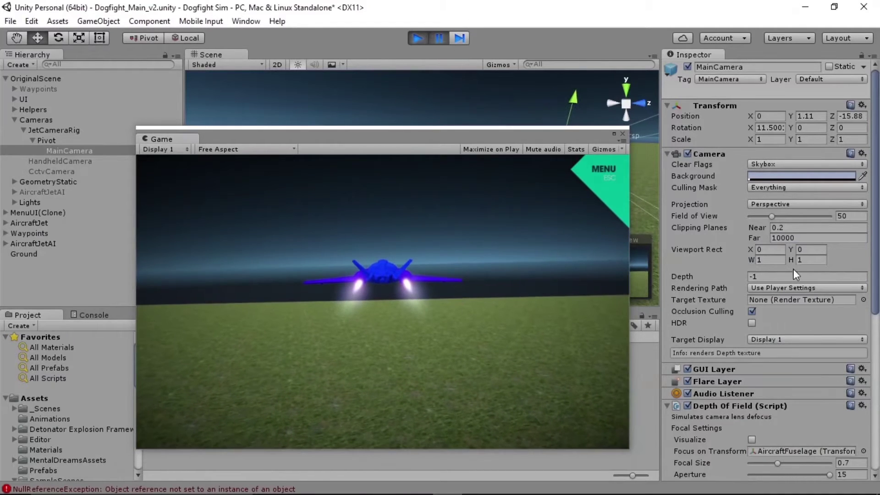
Change the far clipping distance to 50000, resume, then stop play mode
click(804, 237)
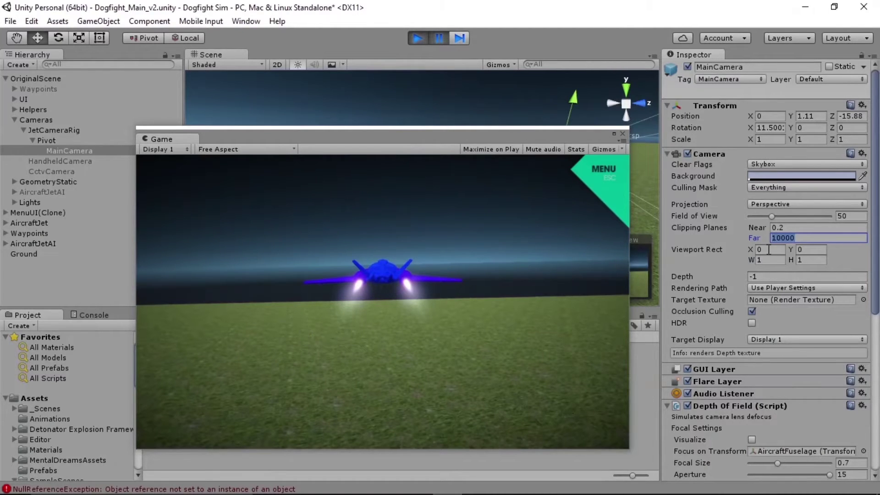
click(776, 237)
text(5)
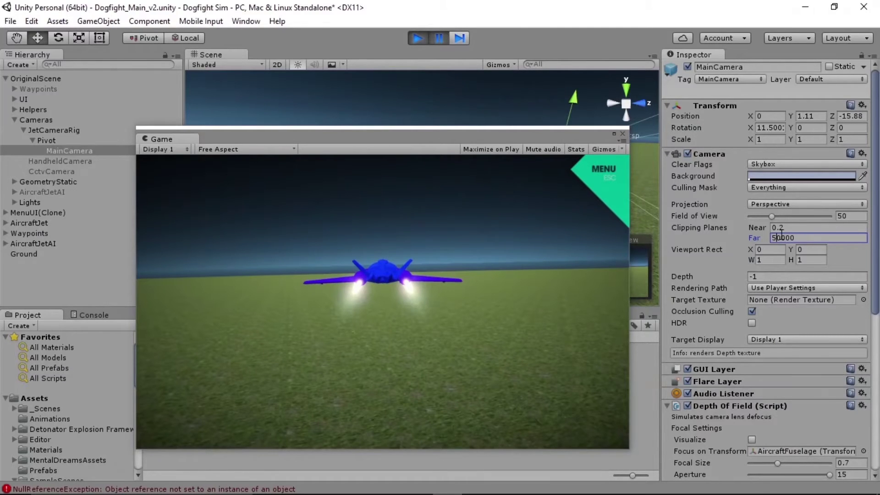
click(416, 280)
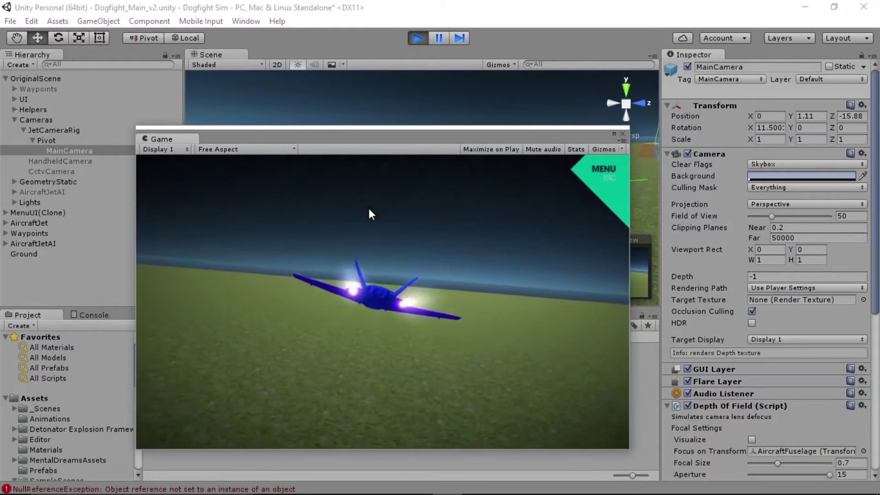
click(419, 35)
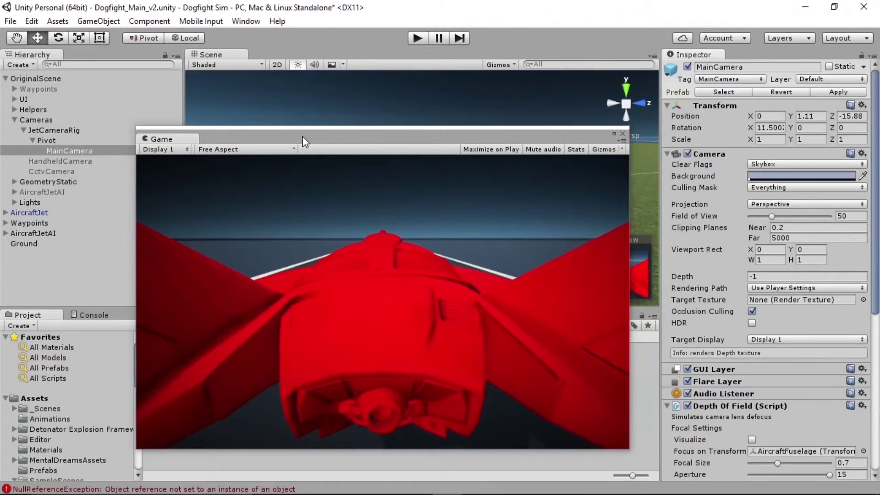
Close the floating Game view and collapse the Pivot, JetCameraRig, Cameras and OriginalScene entries
drag(315, 135, 334, 139)
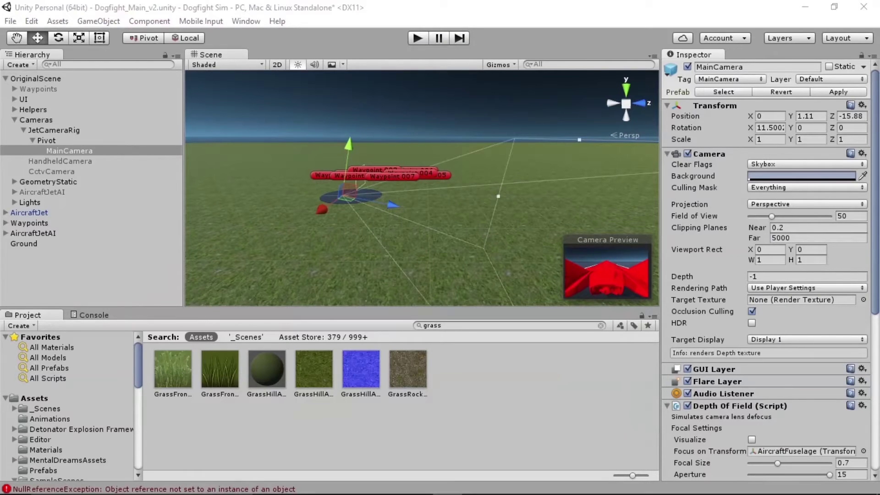
click(33, 141)
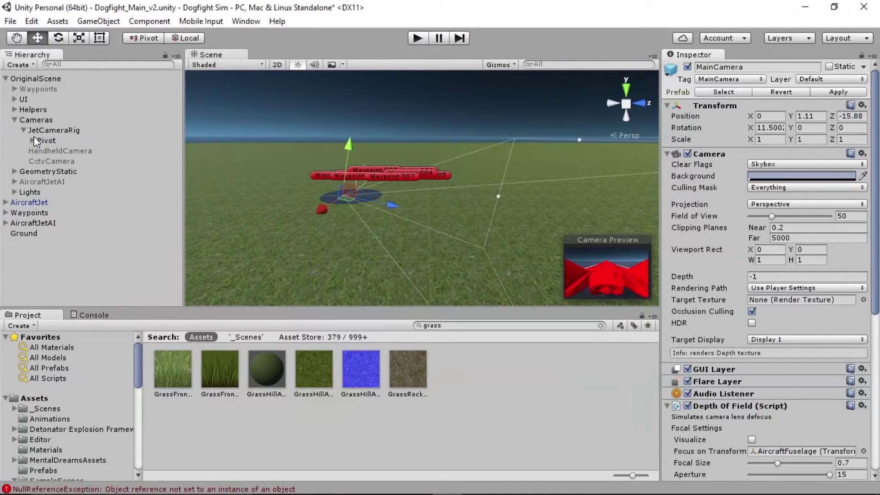
click(23, 130)
click(14, 120)
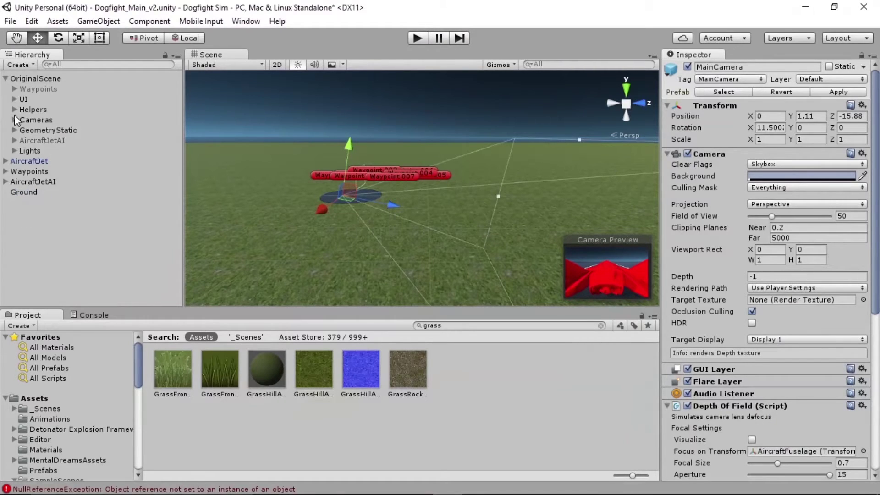
click(5, 79)
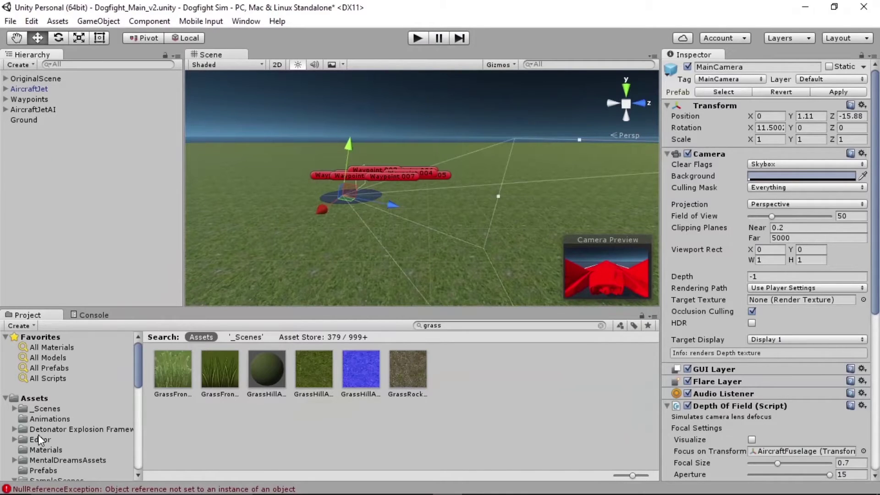
Browse to Standard Assets > ParticleSystems > Prefabs in the Project panel
drag(138, 366, 141, 428)
click(73, 403)
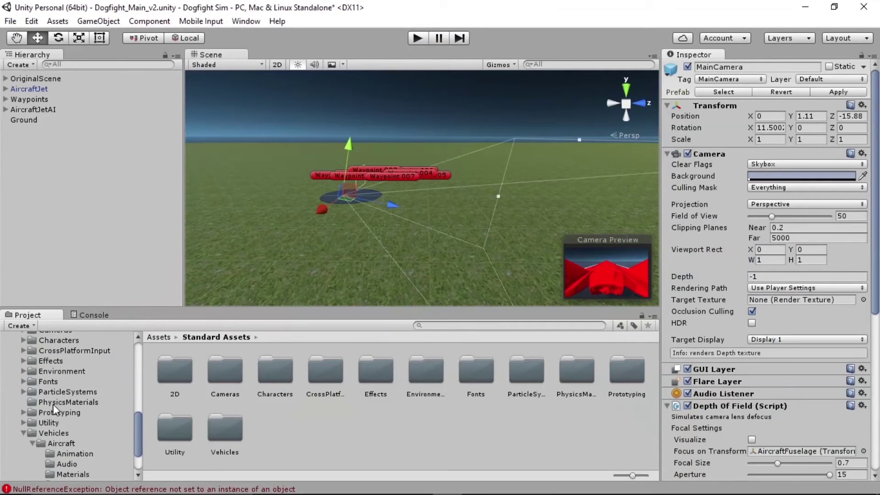
click(58, 392)
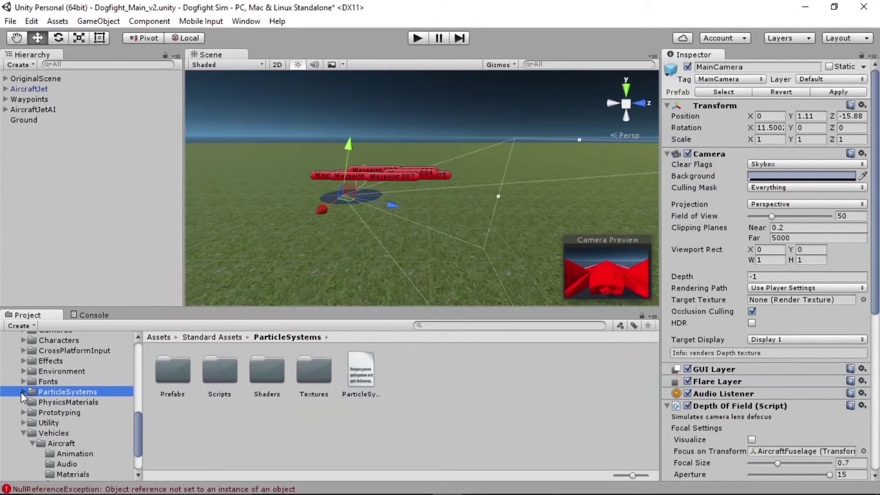
click(21, 392)
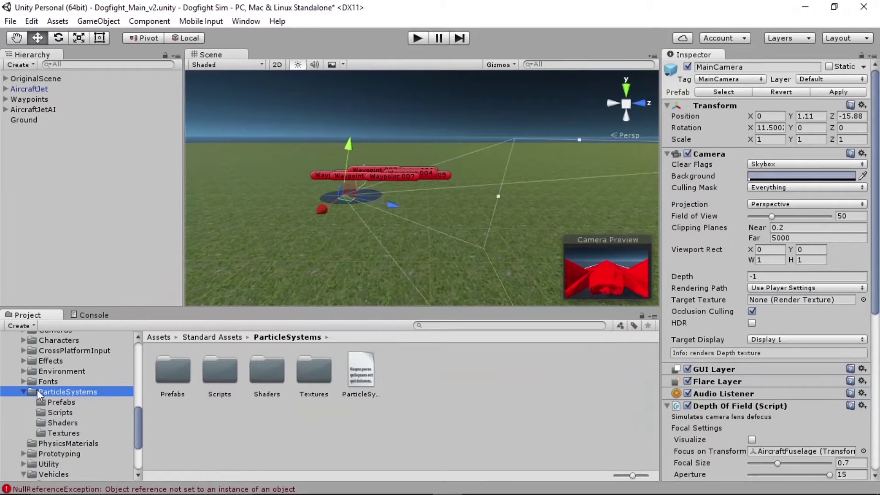
click(60, 402)
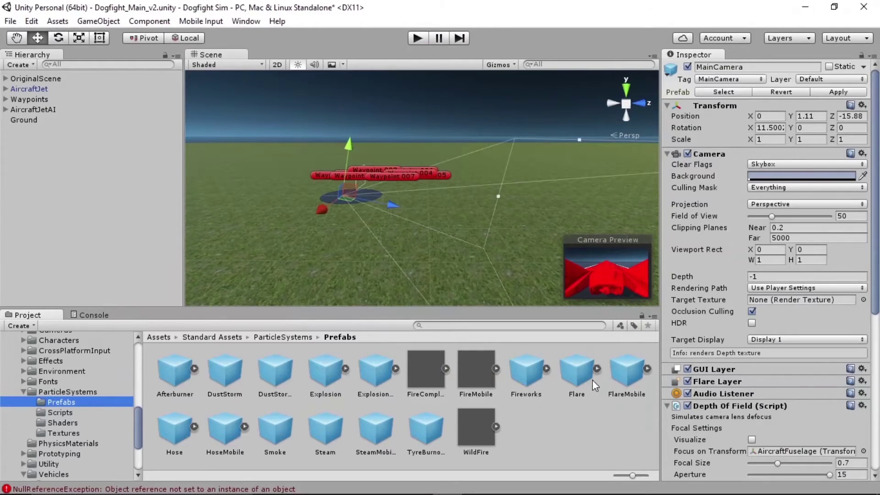
Place the Flare prefab in the scene at Y 23.51 and select its Smoke child
drag(577, 375, 98, 181)
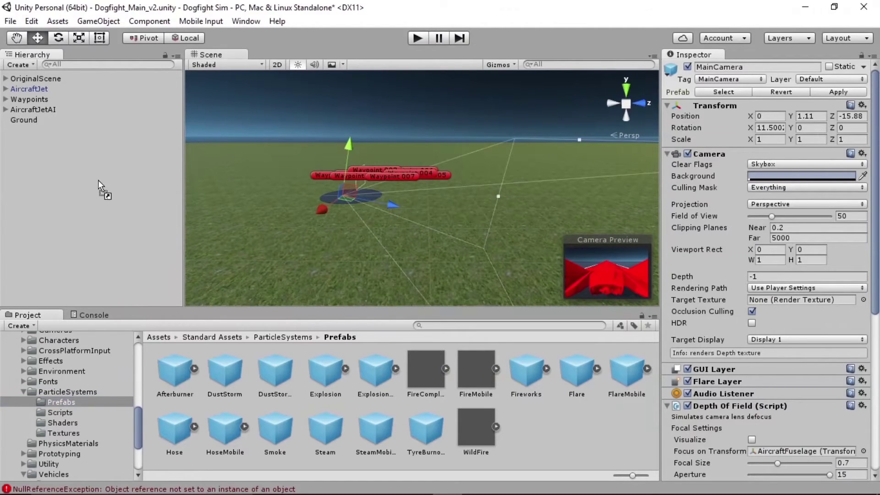
drag(29, 132, 28, 133)
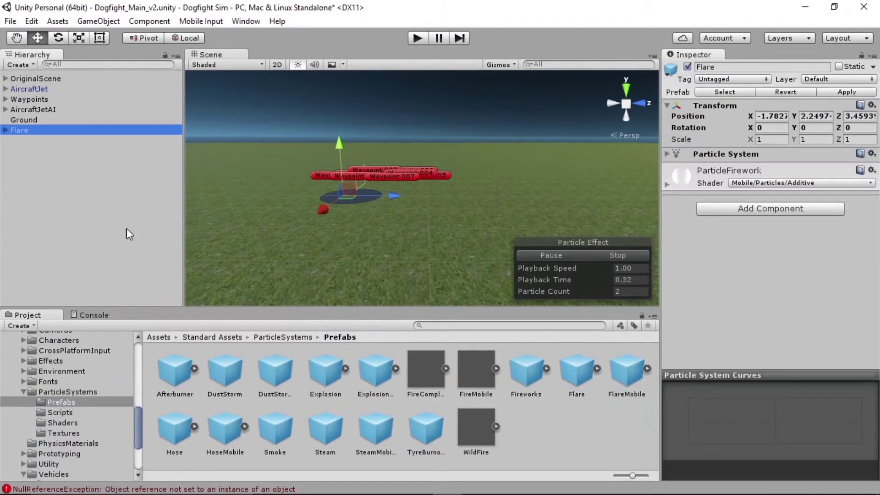
key(f)
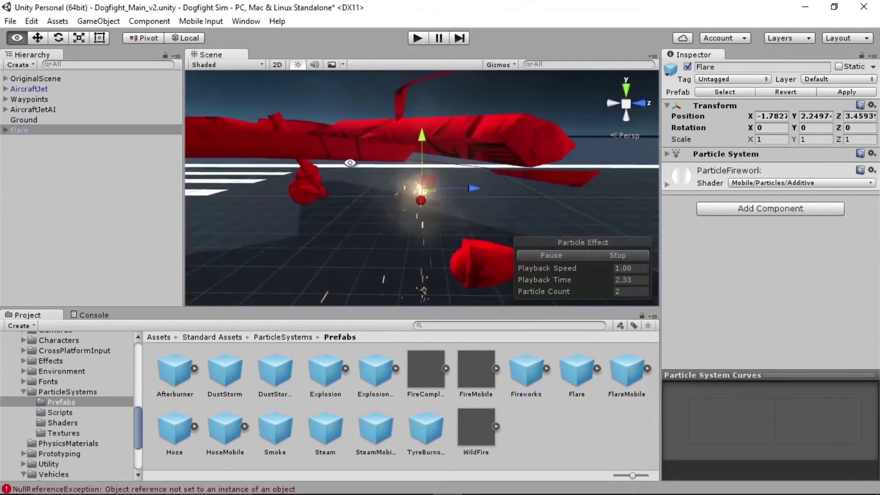
scroll(416, 136, down, 10)
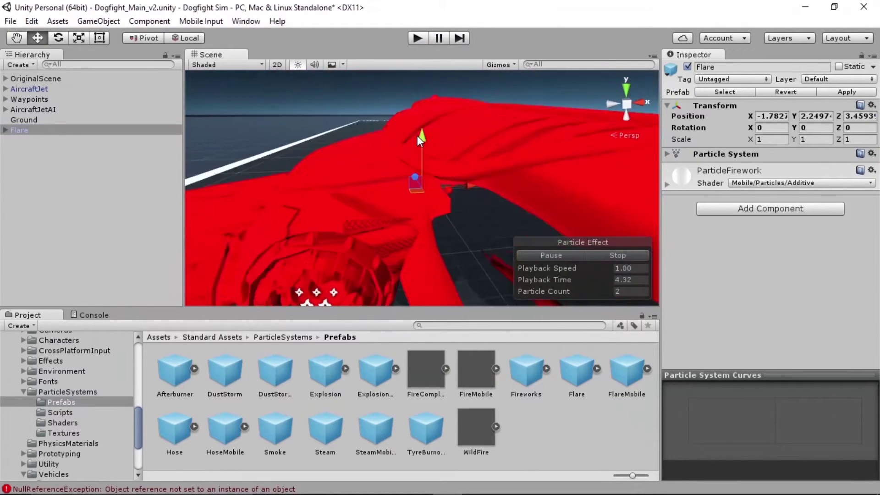
drag(420, 135, 473, 192)
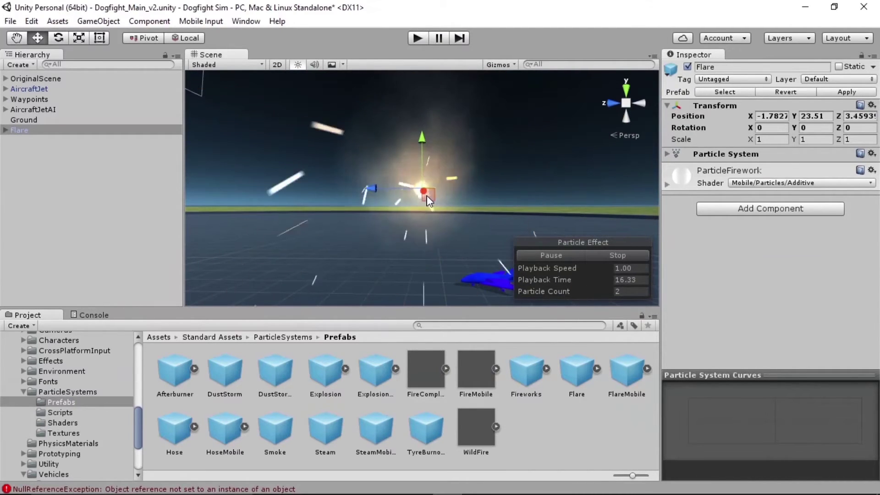
click(6, 130)
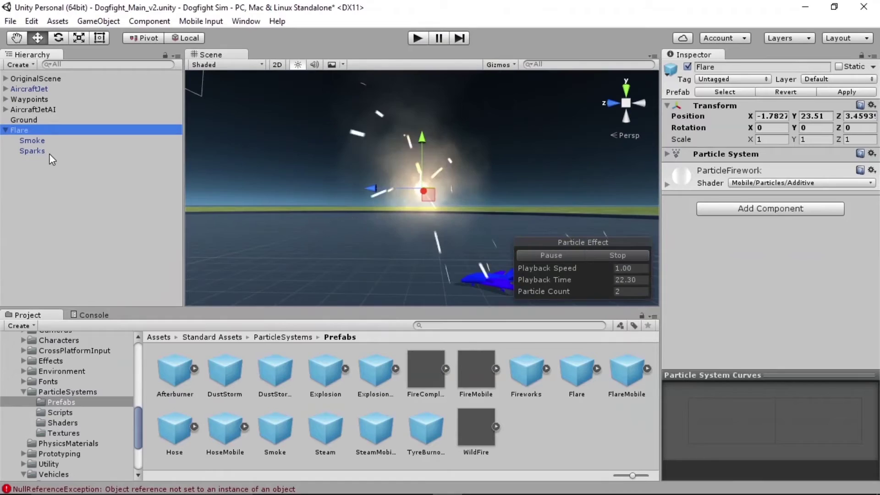
click(37, 142)
Delete Smoke and confirm breaking the Flare prefab instance
key(Delete)
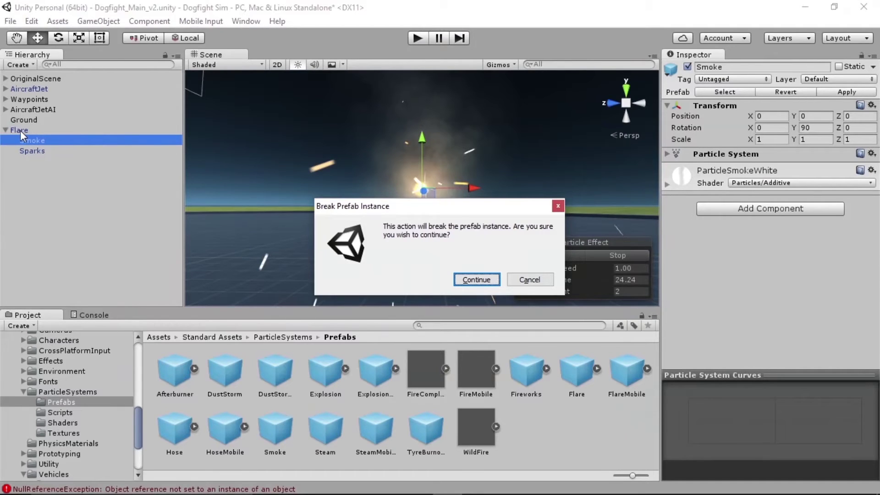
click(476, 280)
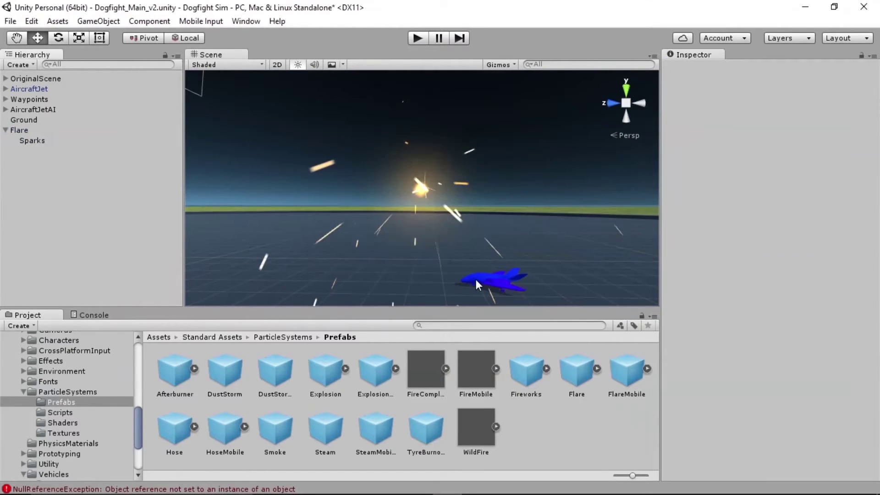
Rename the Flare particle object to 'Bullet' and check its Sparks child
click(26, 121)
click(26, 130)
click(30, 132)
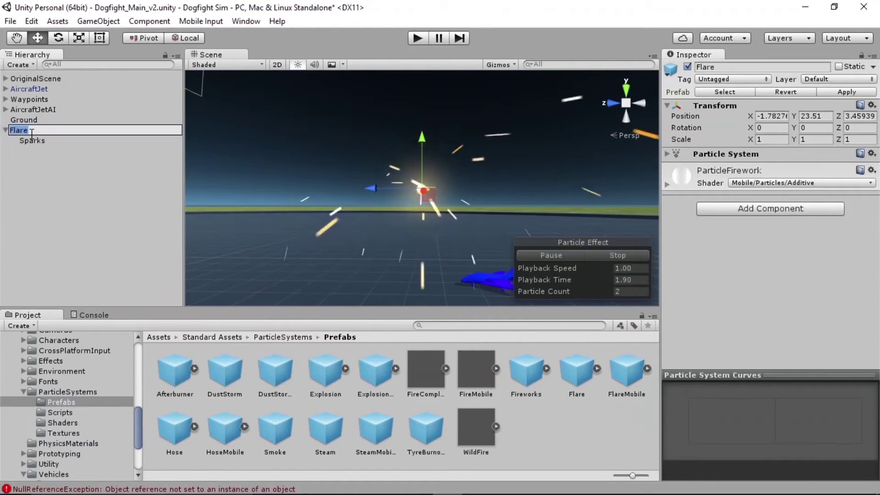
text(Bullet)
key(Return)
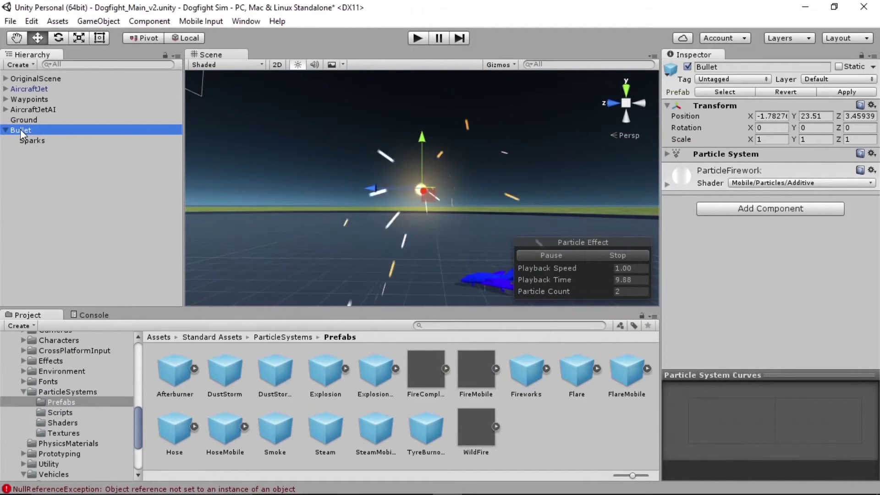
click(33, 139)
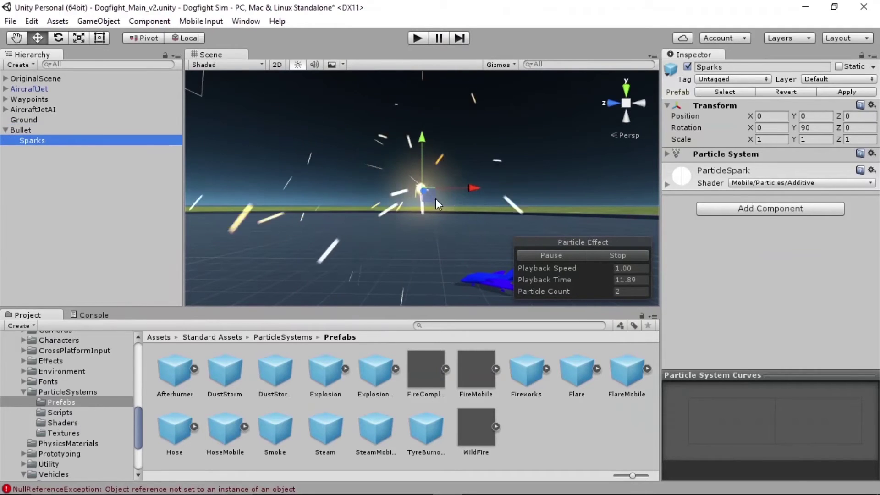
click(29, 130)
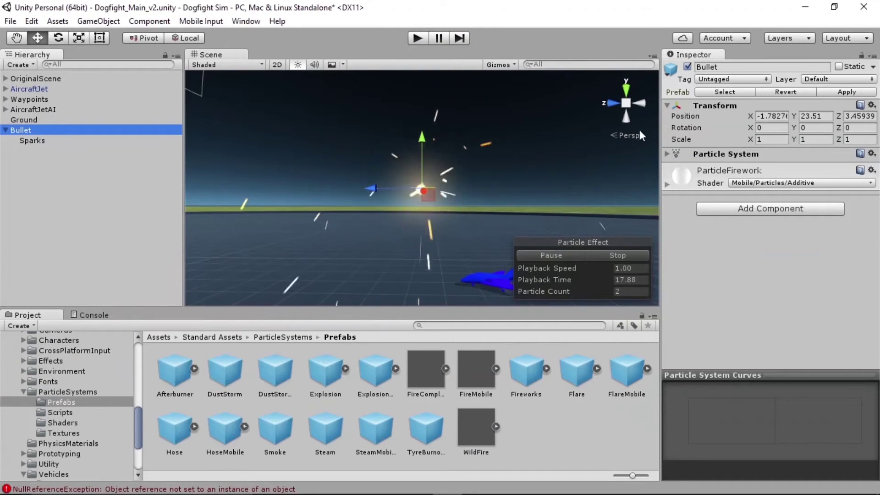
Set the Bullet particle system's Start Size range to 3–5 and orbit to check it
click(773, 156)
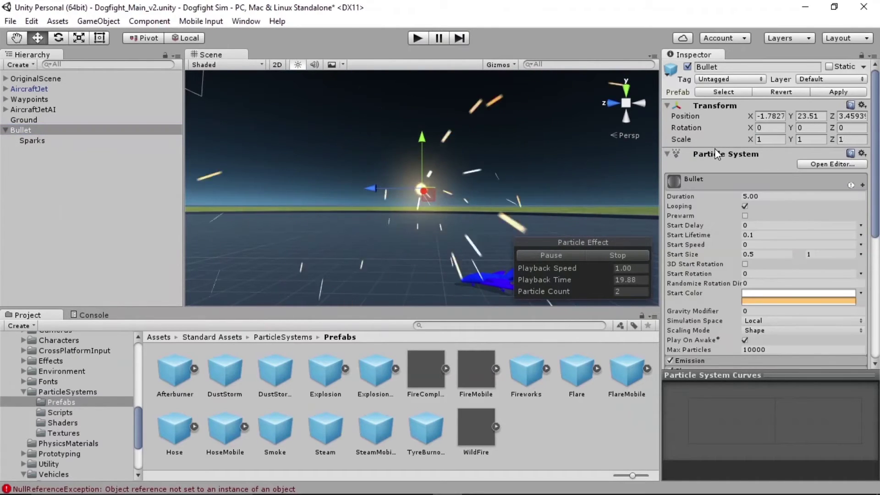
scroll(717, 186, down, 2)
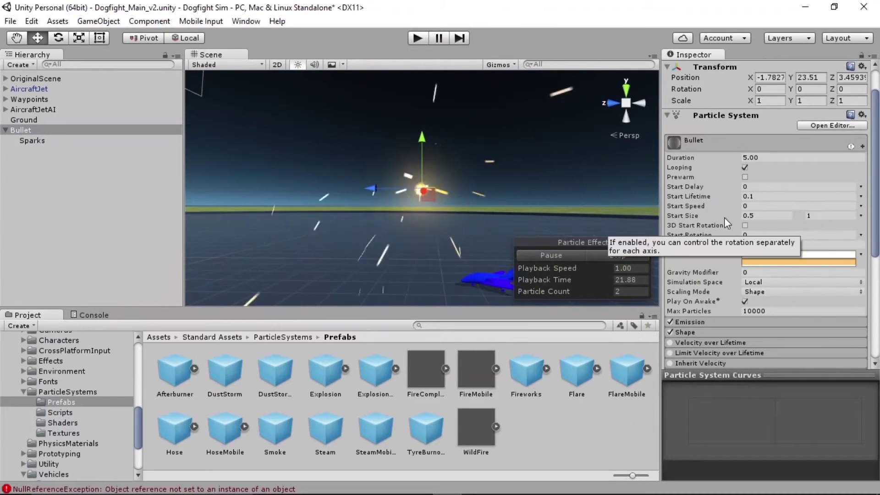
click(809, 215)
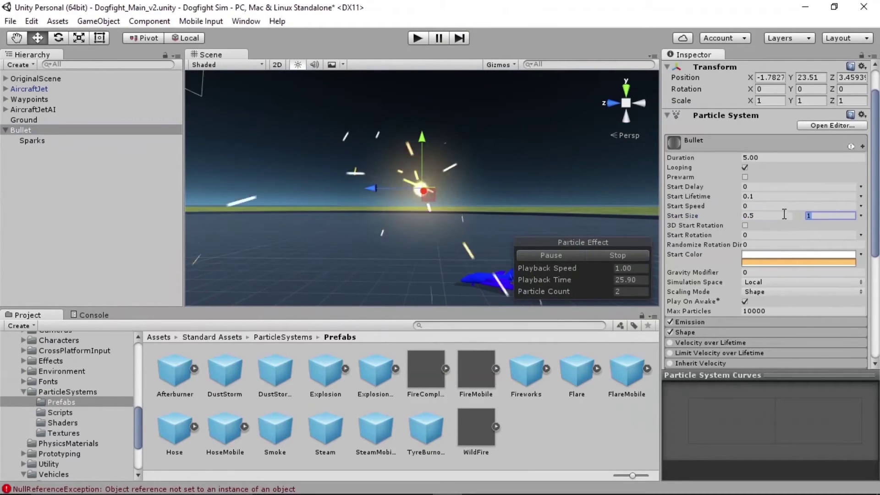
click(787, 216)
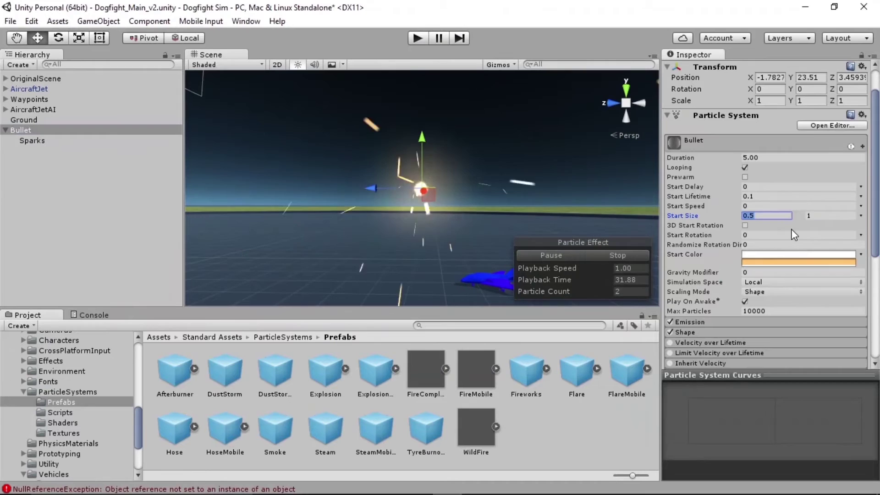
text(3)
key(Tab)
text(5)
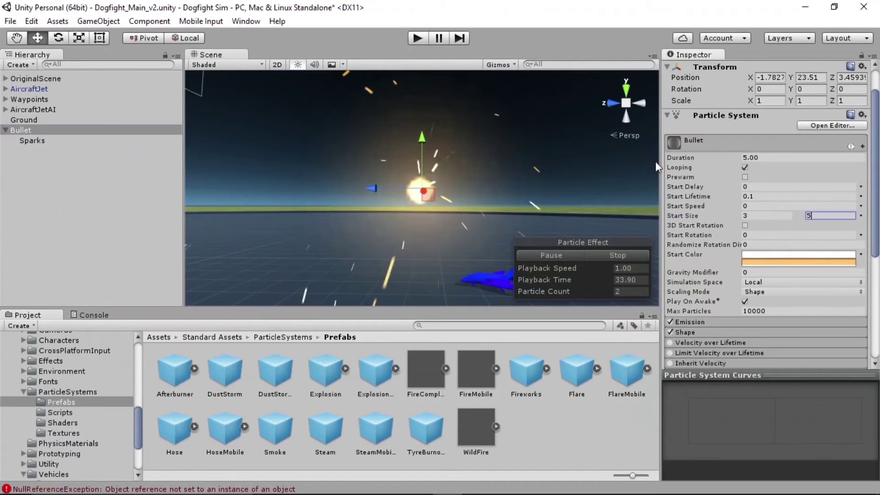
alt+click(433, 192)
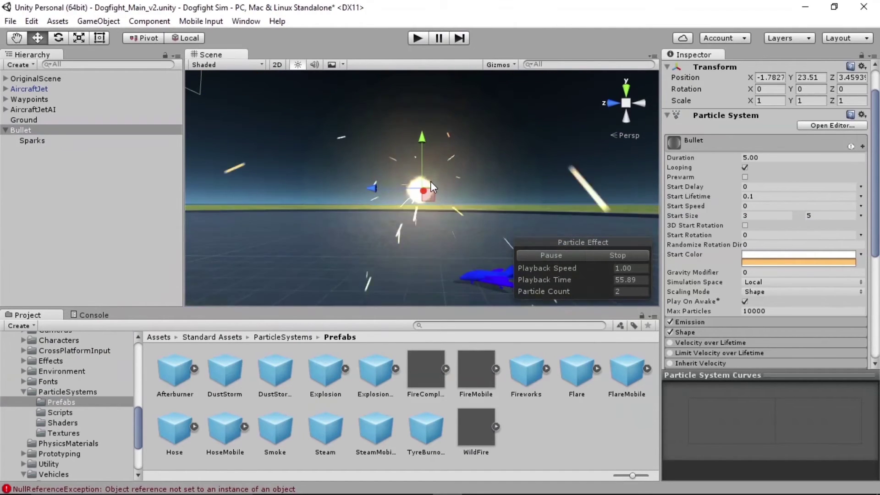
alt+drag(480, 197, 394, 219)
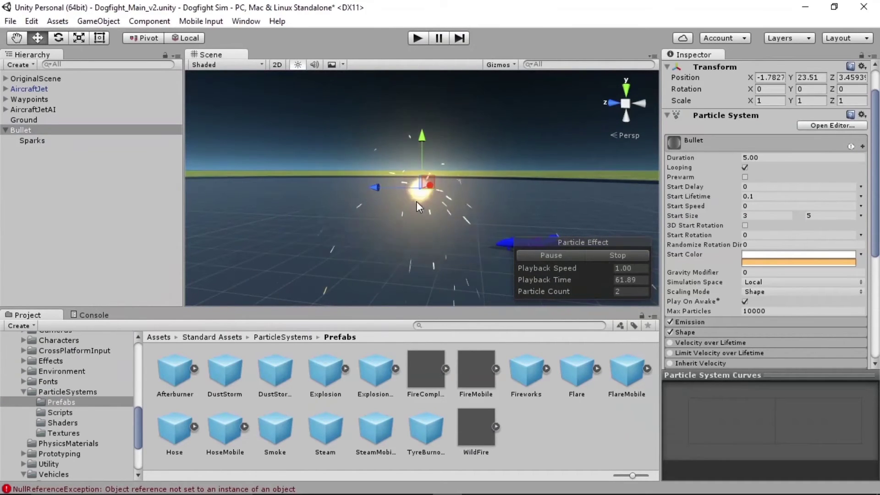
Keep the Bullet's emission shape as a Cone and frame the effect in the Scene view
click(830, 216)
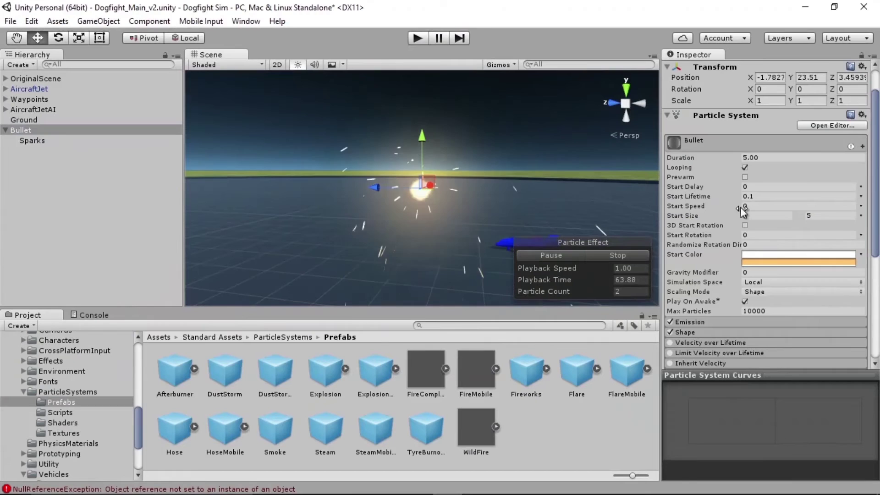
click(706, 331)
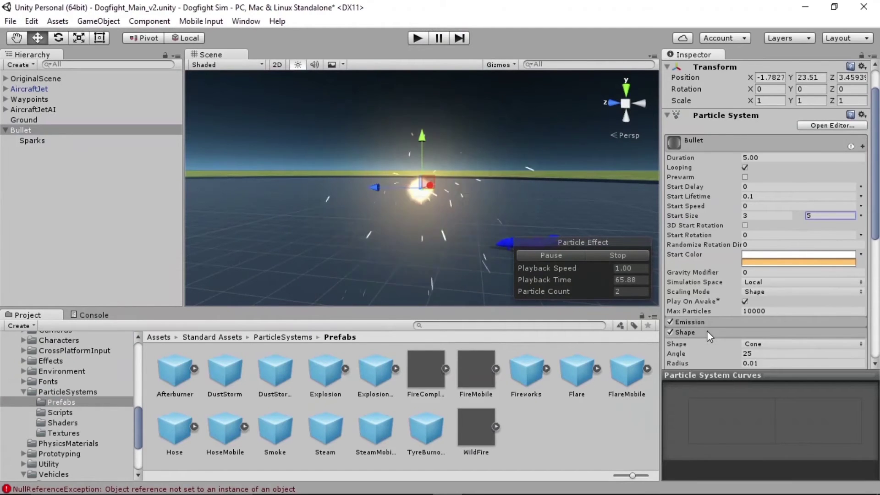
scroll(713, 321, down, 5)
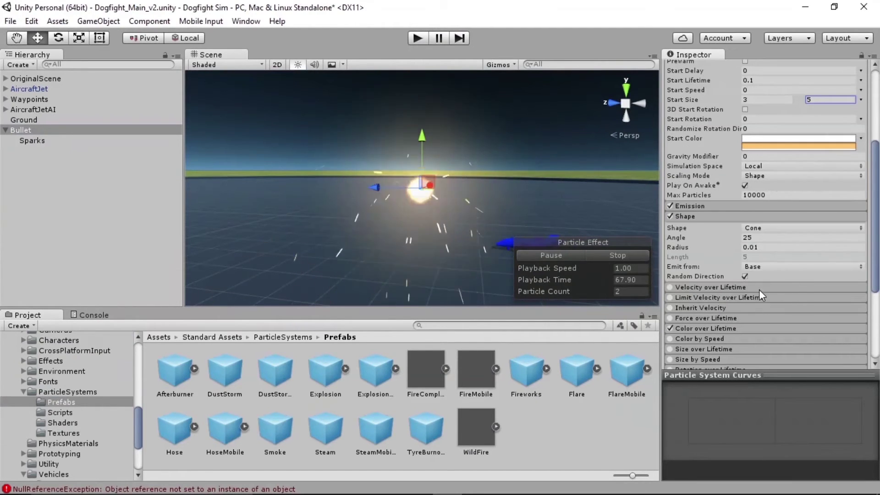
click(765, 228)
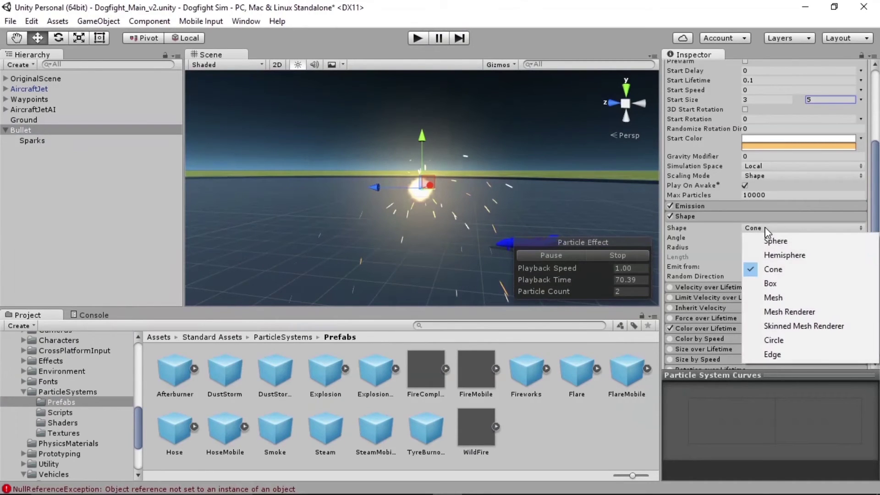
click(773, 271)
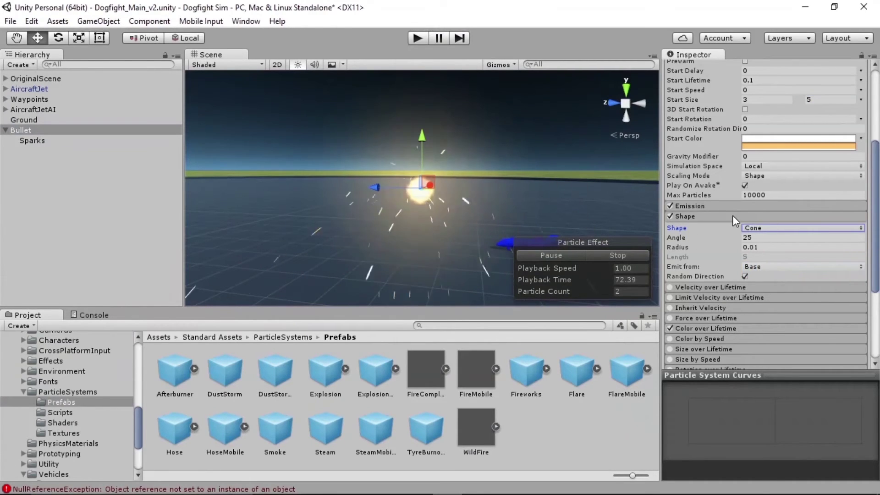
alt+drag(455, 148, 428, 80)
key(f)
alt+drag(436, 206, 439, 257)
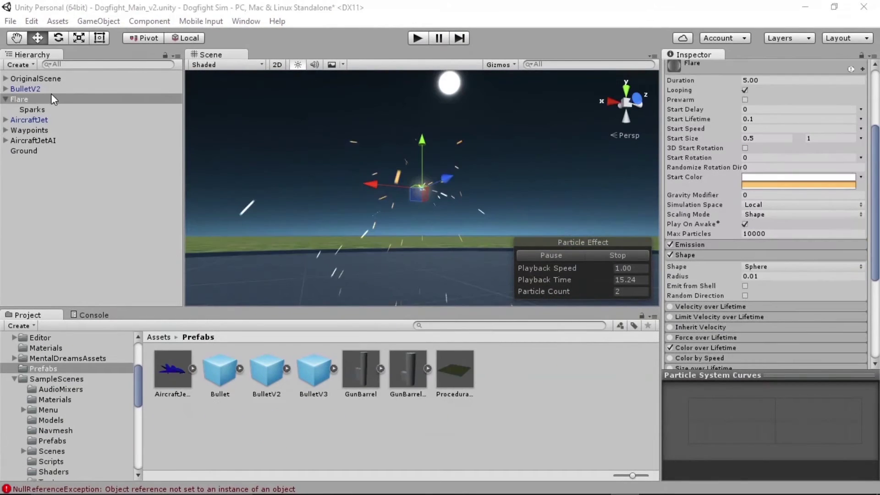
Select the Sparks child and set its emission shape to Cone
click(52, 97)
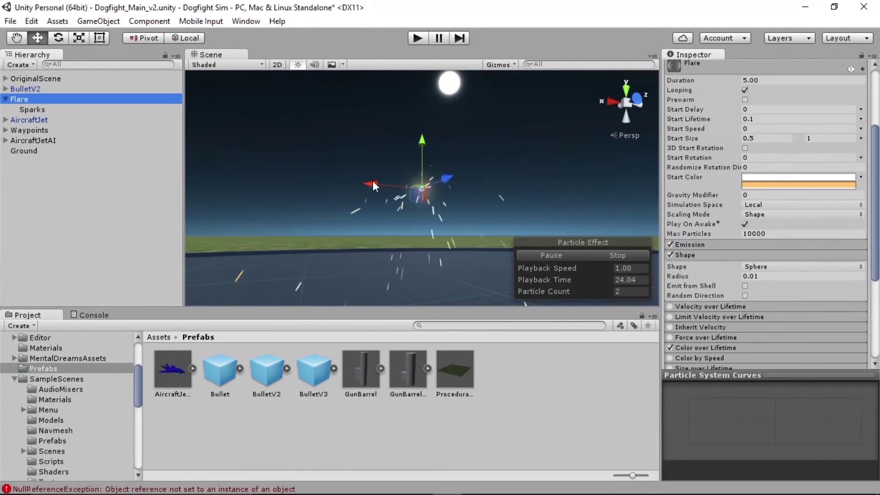
click(48, 110)
click(32, 100)
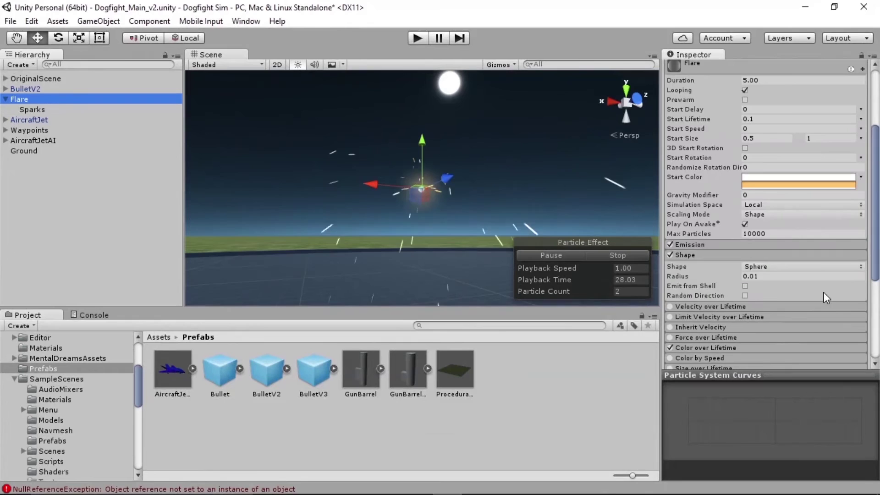
scroll(824, 297, up, 5)
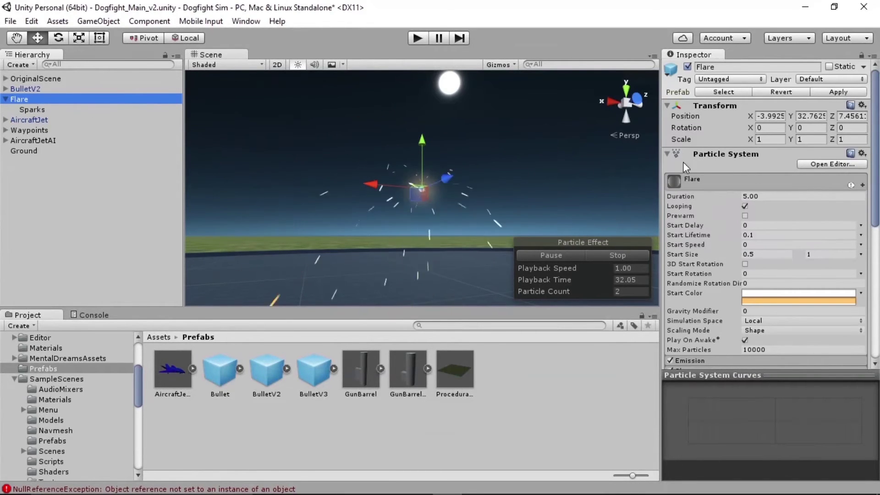
click(96, 110)
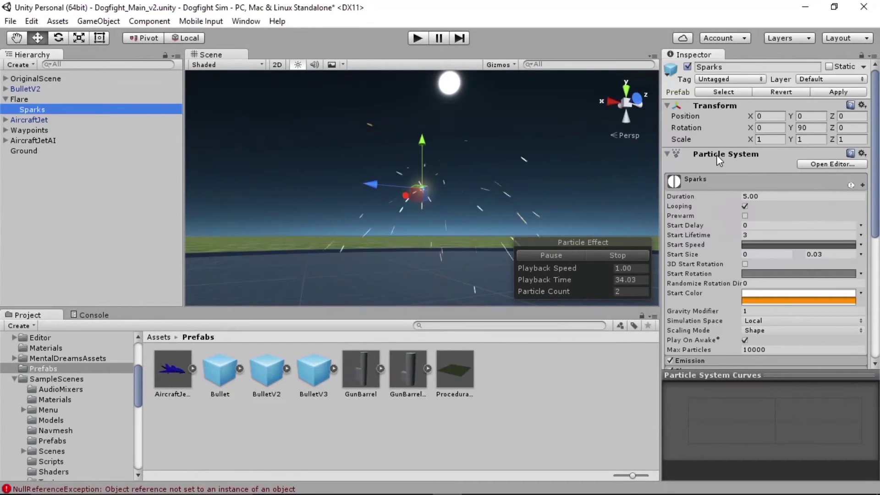
scroll(716, 155, down, 3)
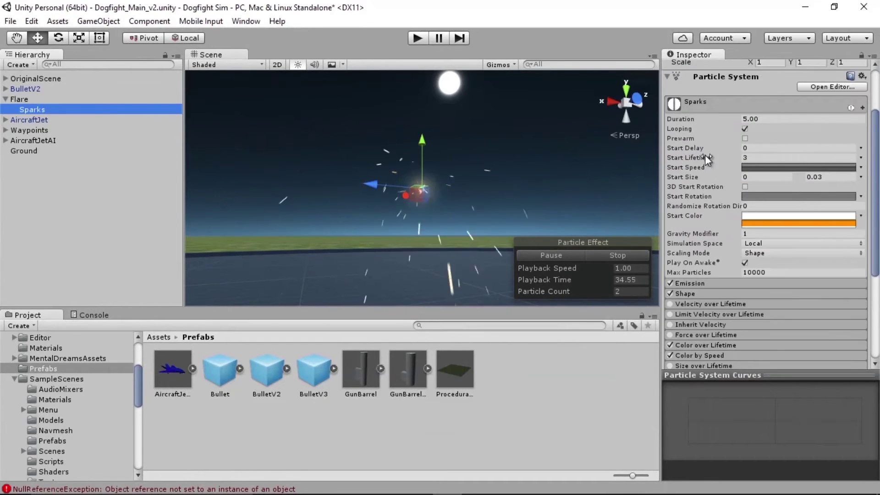
click(706, 294)
click(759, 305)
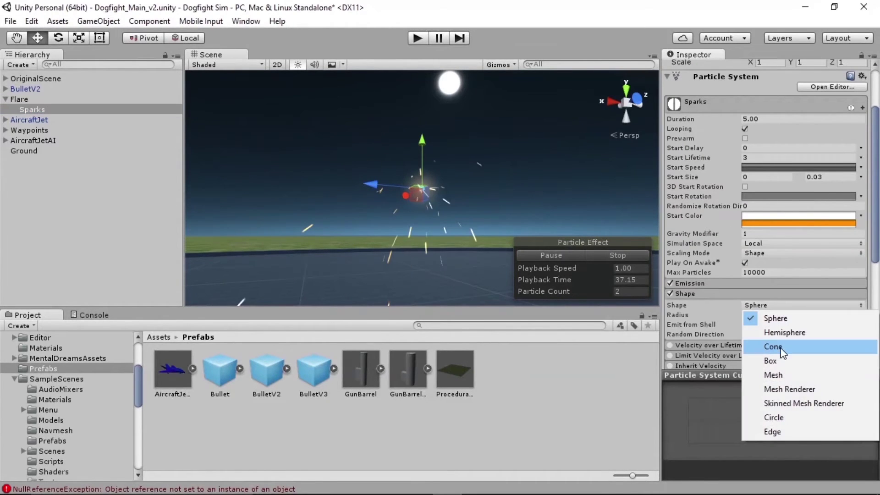
click(773, 347)
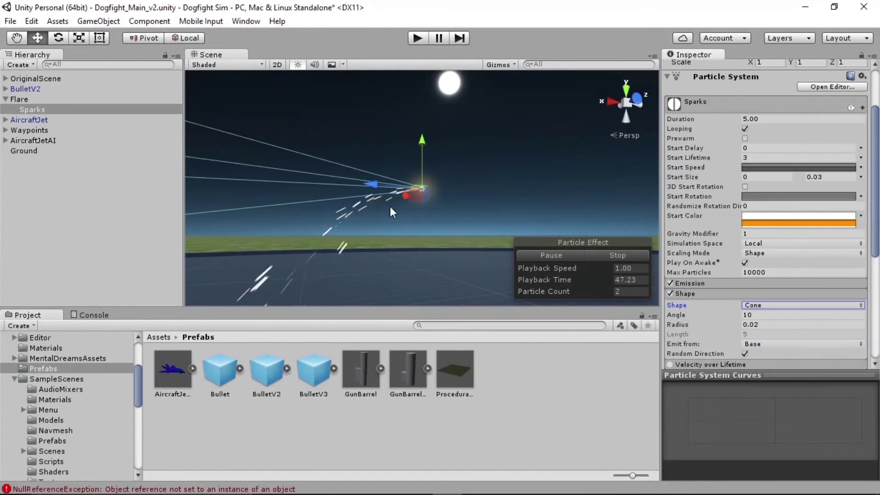
Set the Sparks' Gravity Modifier to 0
click(761, 232)
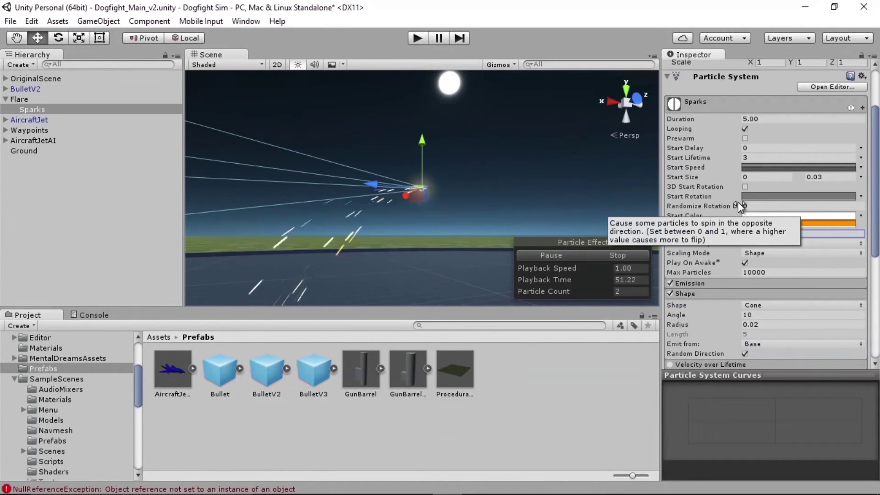
text(0)
scroll(733, 238, up, 2)
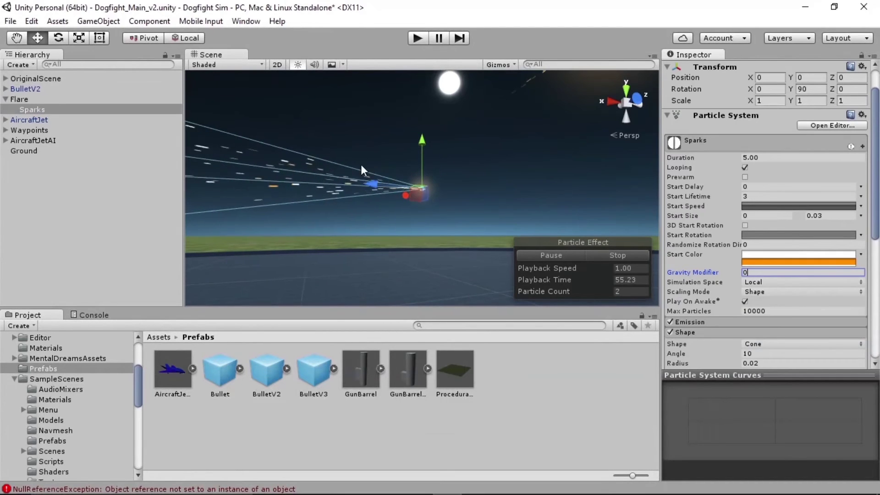
Orbit the Scene view to inspect the Sparks cone from several angles
alt+drag(361, 164, 485, 180)
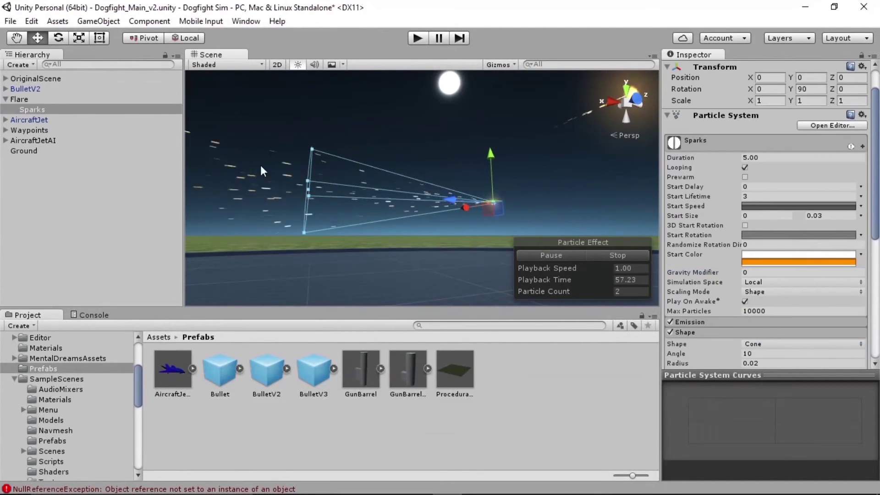
alt+drag(260, 171, 304, 197)
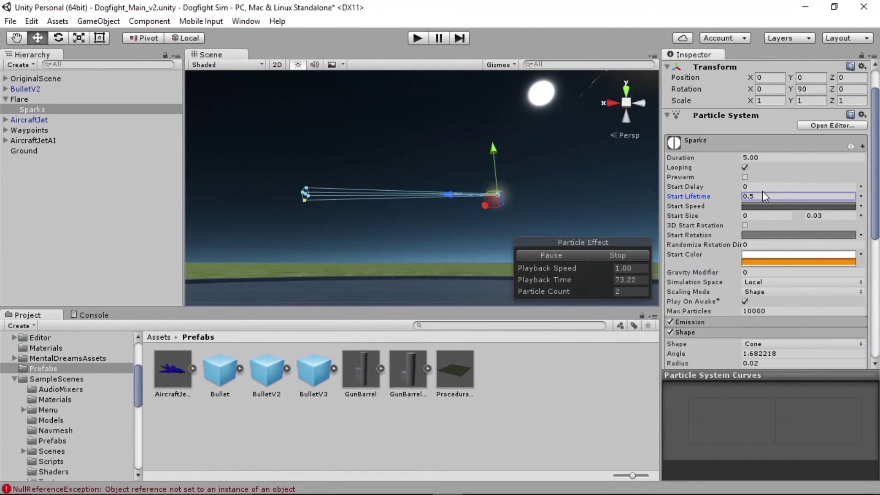
alt+drag(506, 210, 485, 221)
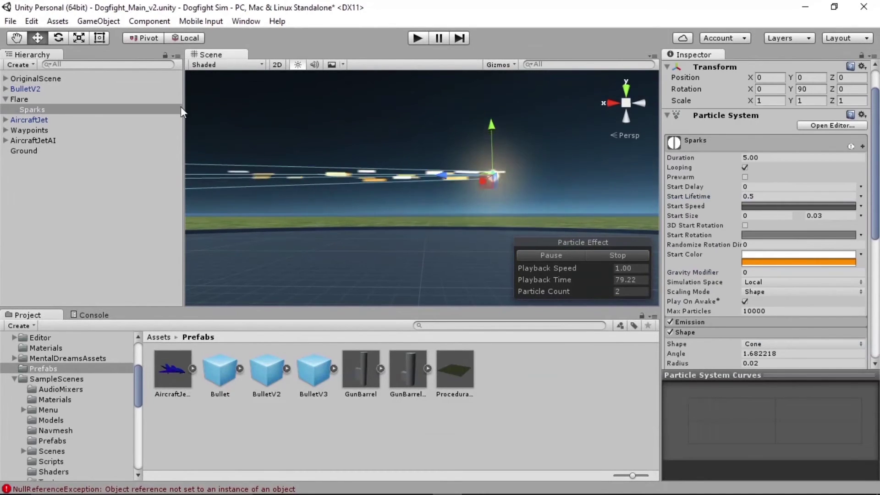
Set the Flare's Start Size to range from 3 to 5 and orbit to judge its size
click(36, 98)
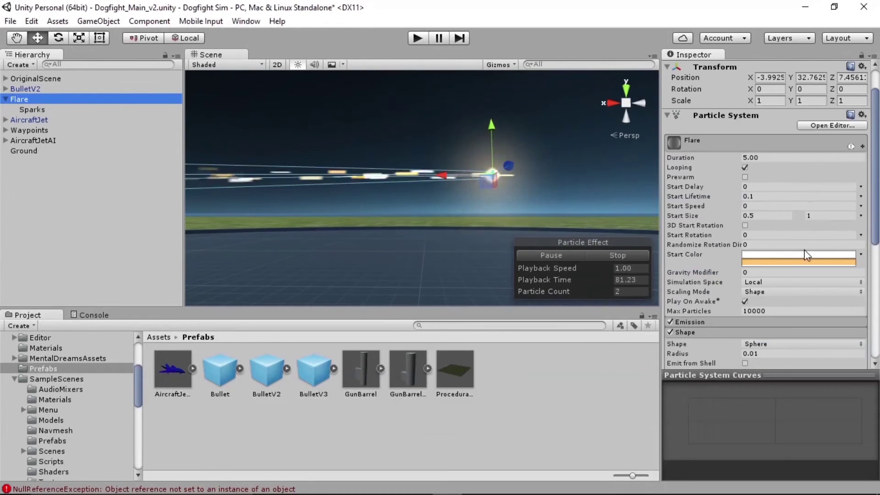
click(765, 215)
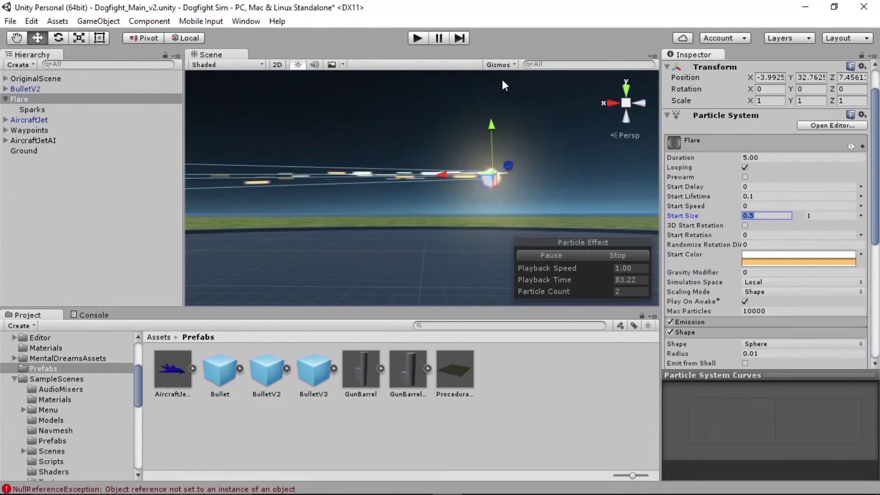
text(3)
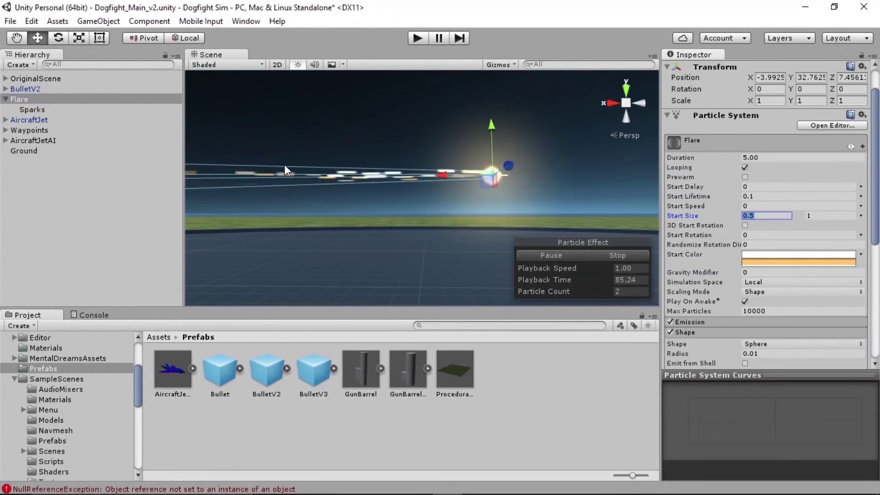
key(Tab)
text(5)
alt+drag(420, 172, 772, 185)
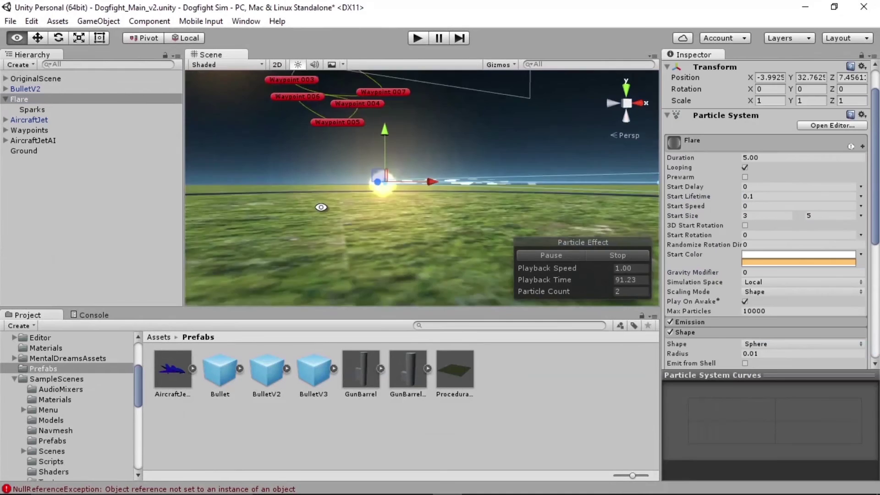
alt+drag(321, 207, 384, 229)
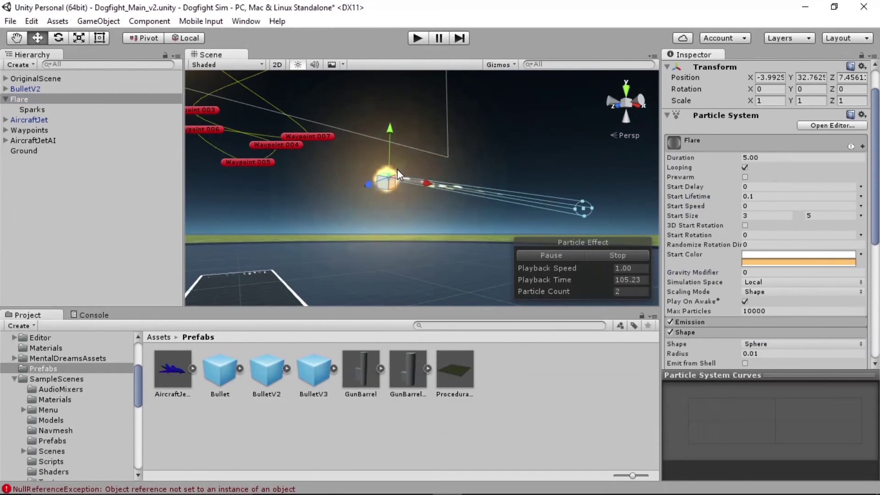
Rename Flare to 'Bullet', then open the Prefabs folder and reselect Bullet
click(18, 95)
text(Bullet)
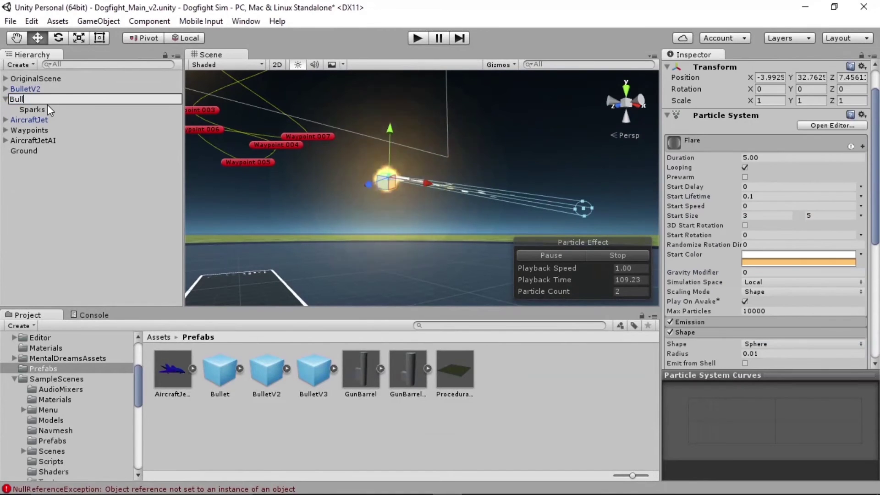
key(Return)
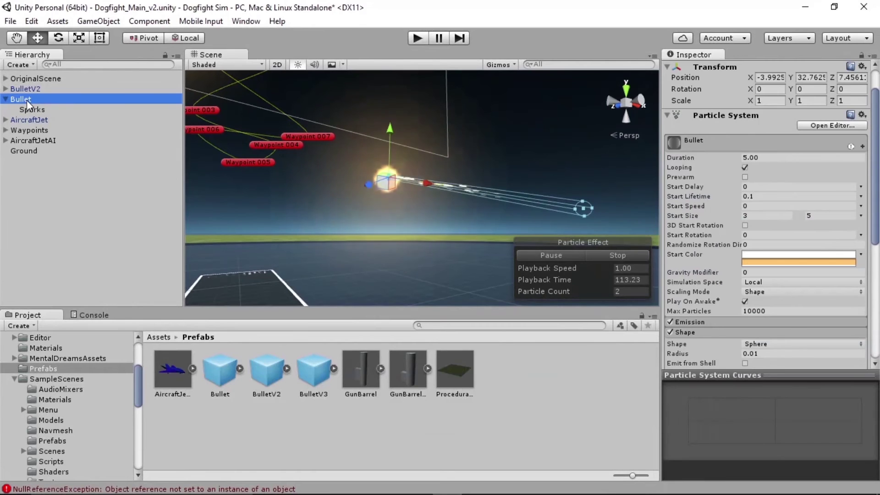
scroll(744, 177, up, 2)
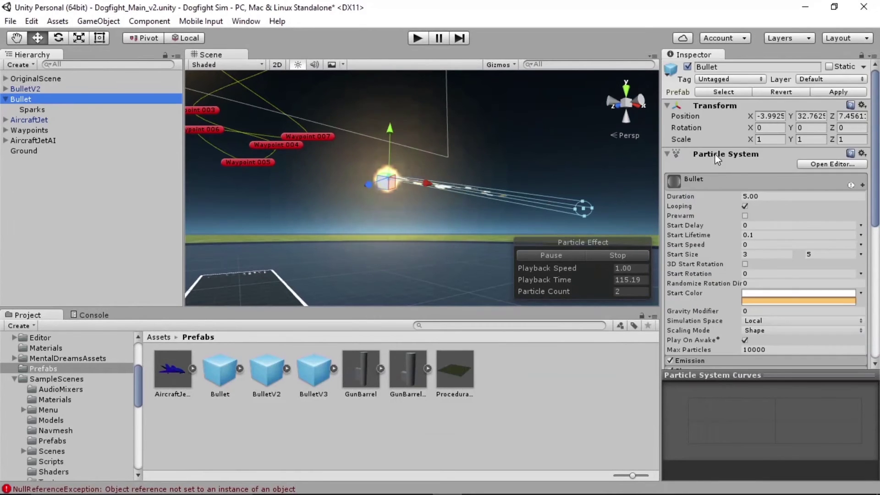
scroll(70, 384, up, 5)
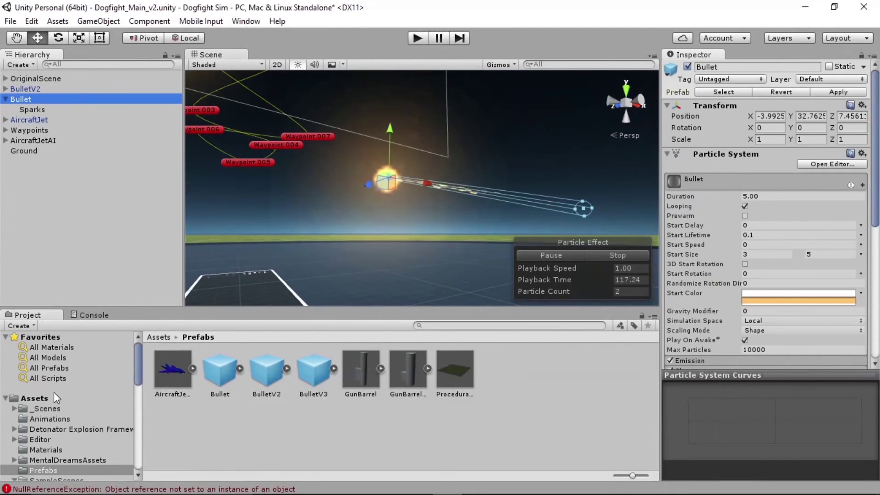
click(39, 471)
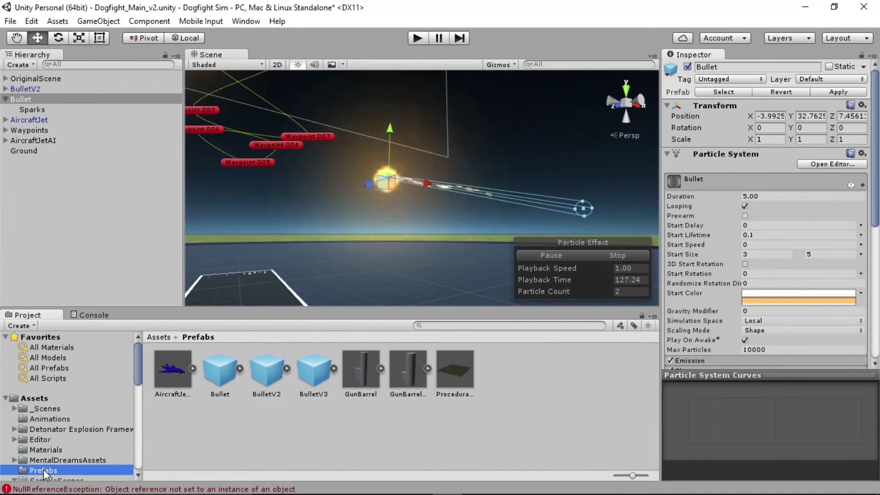
click(30, 98)
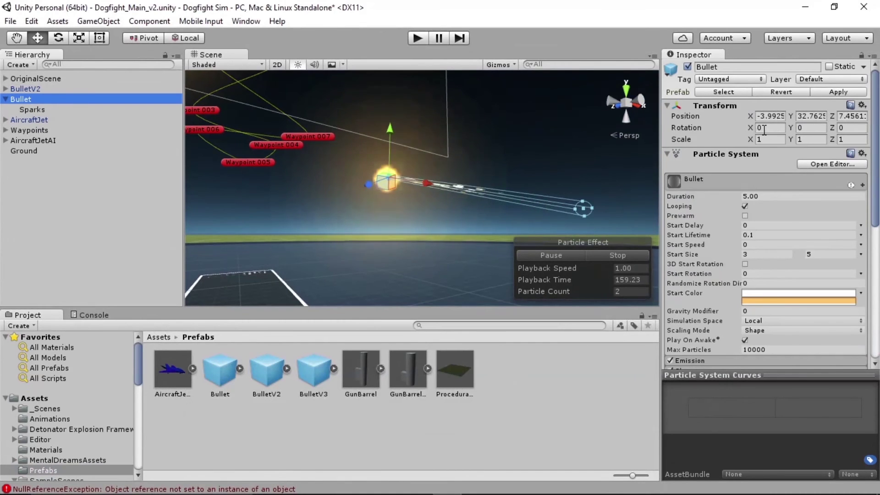
Reset the Bullet's Transform position to 0, 0, 0
click(764, 115)
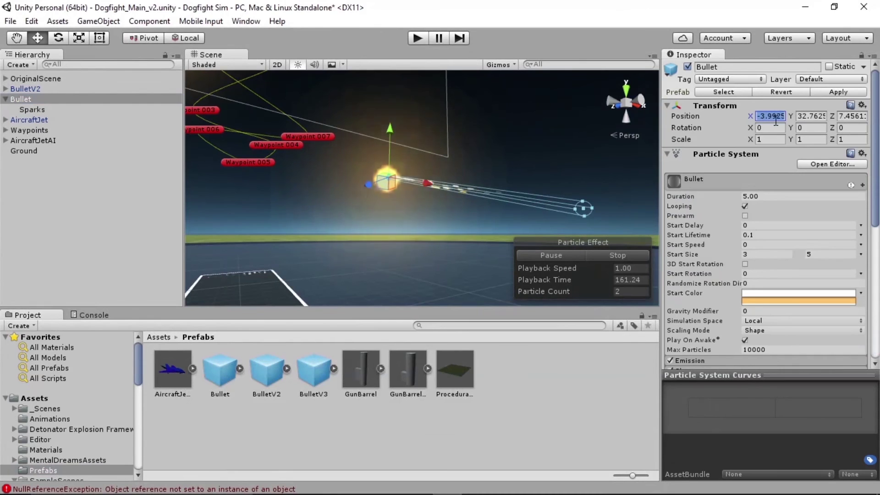
text(0)
key(Tab)
text(0)
key(Tab)
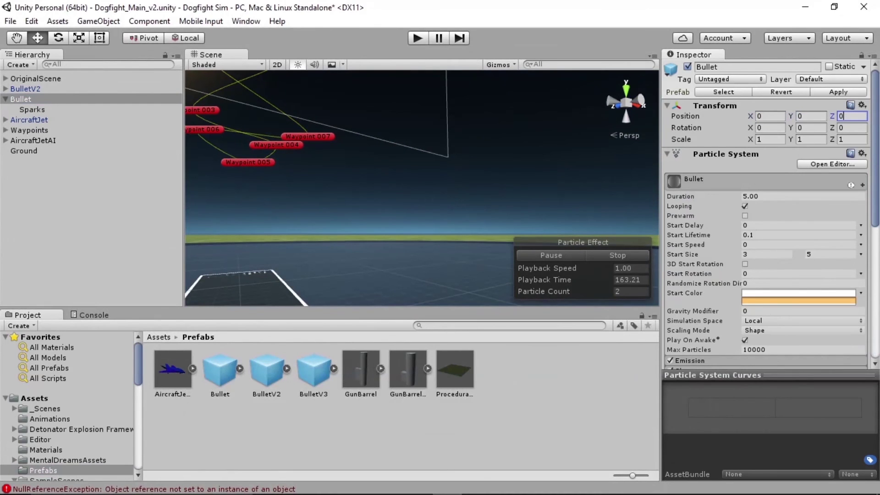
text(0)
Frame the Bullet and save it into Prefabs as the new 'Bullet 1' prefab
click(51, 100)
key(f)
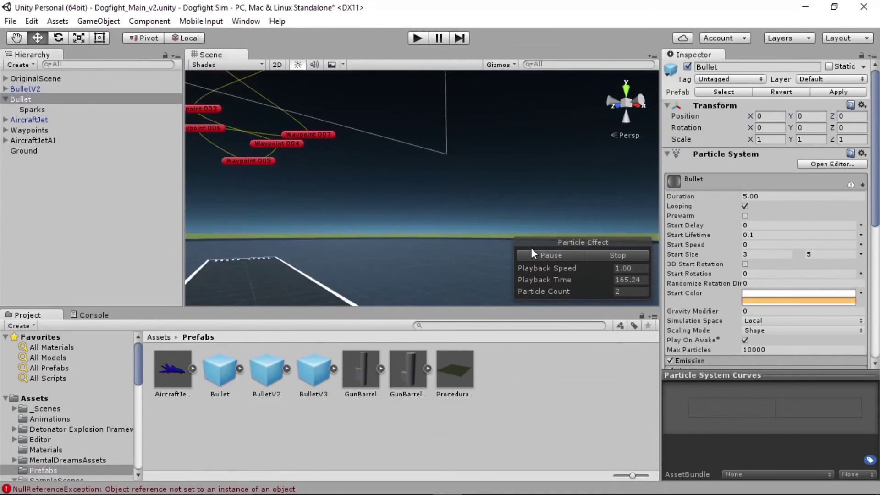
alt+drag(489, 251, 464, 160)
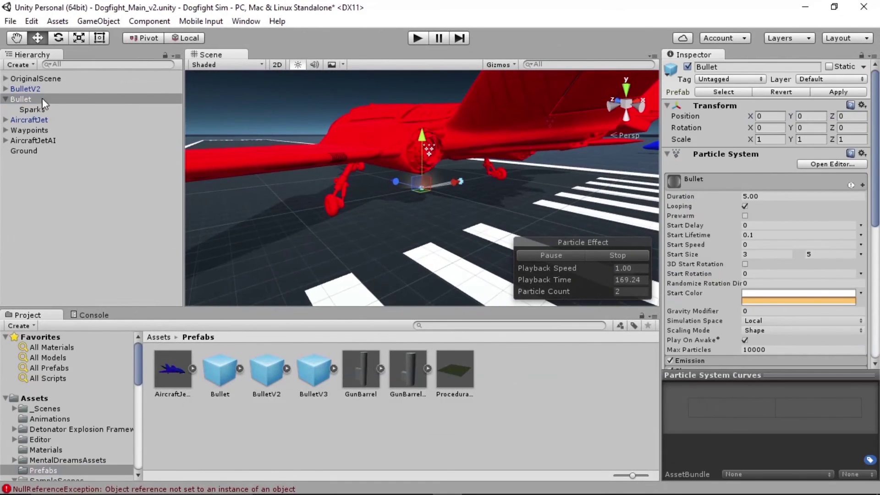
drag(17, 98, 531, 383)
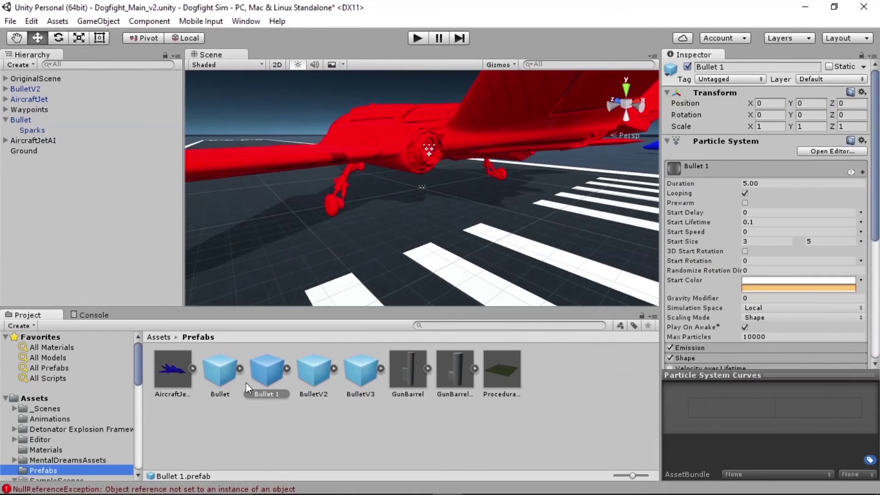
Rename the 'Bullet 1' prefab to 'BulletV4'
click(263, 394)
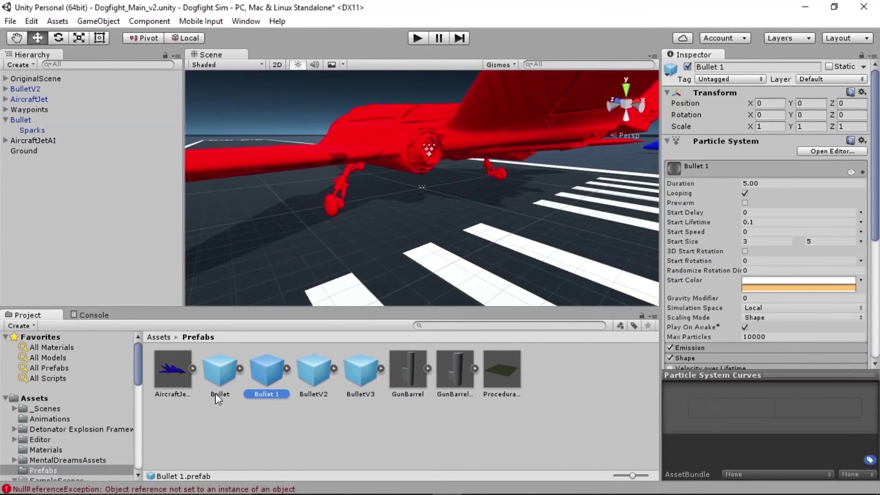
click(270, 393)
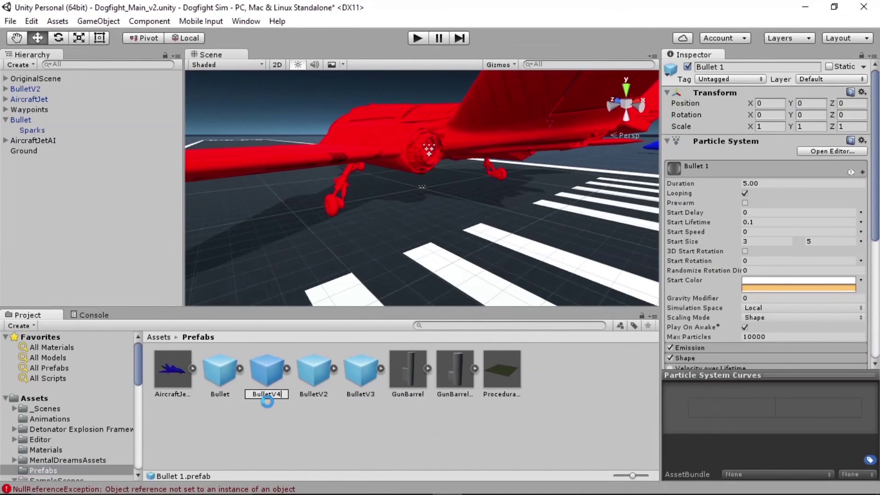
key(Return)
Delete the BulletV2 and Bullet objects from the scene
click(28, 88)
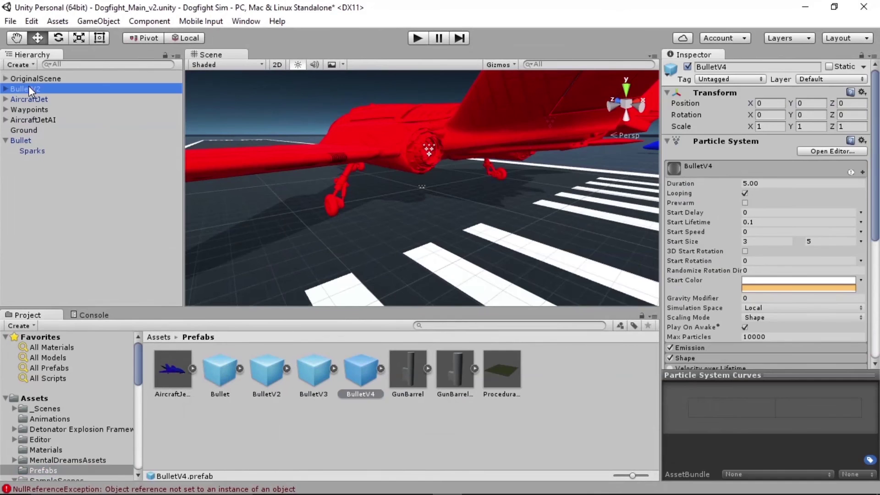
ctrl+click(21, 140)
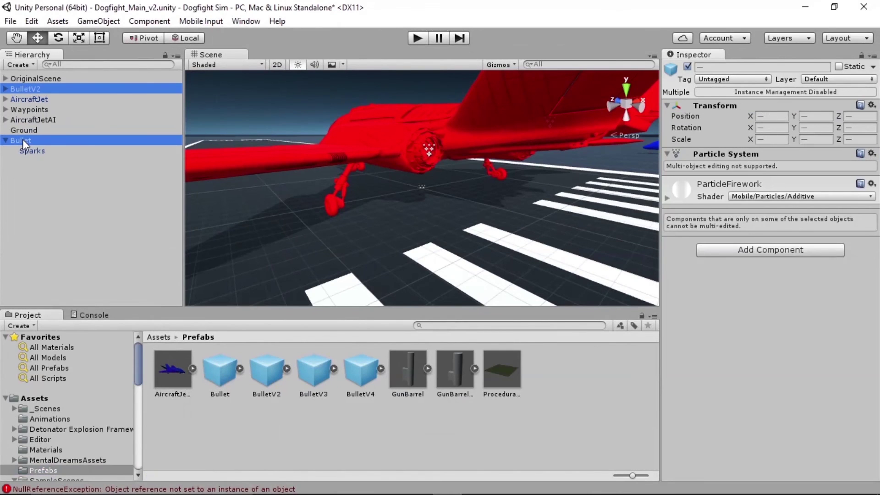
key(Delete)
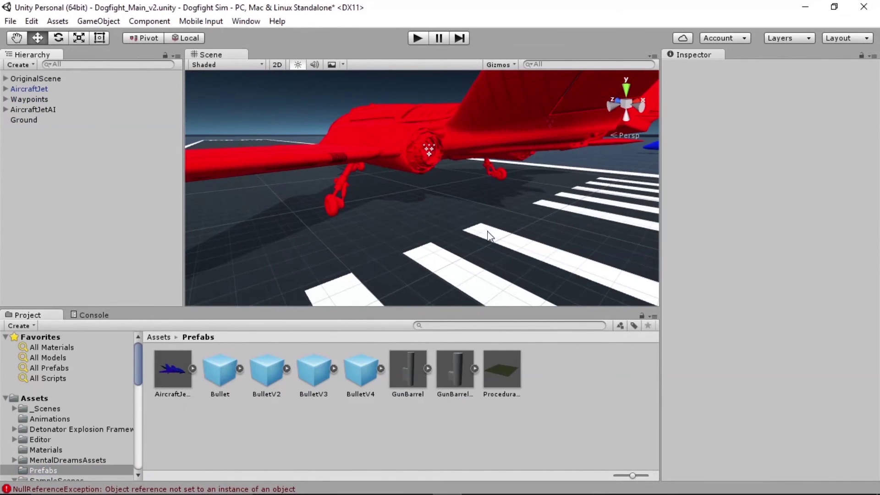
scroll(489, 235, down, 6)
alt+drag(477, 216, 458, 243)
drag(357, 380, 392, 124)
key(Delete)
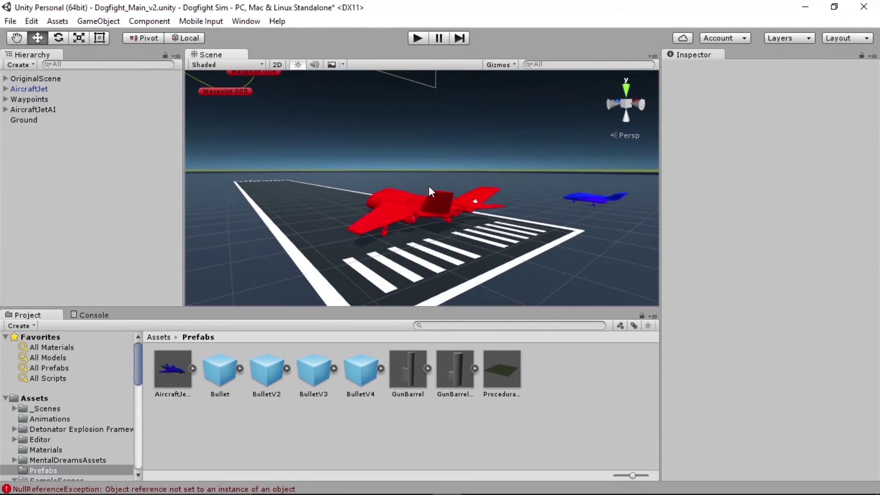
alt+drag(497, 193, 521, 208)
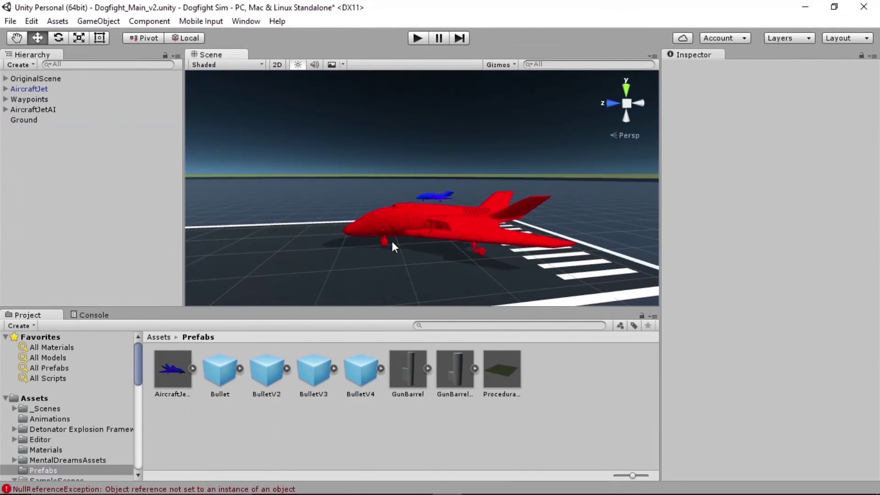